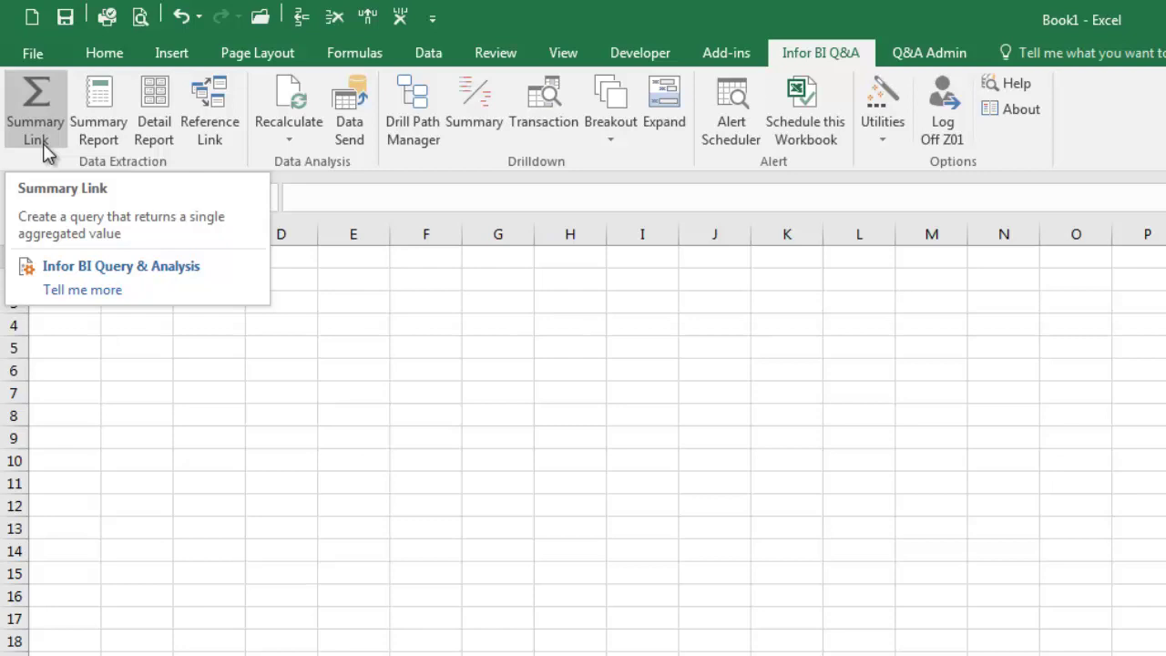
pyautogui.click(103, 133)
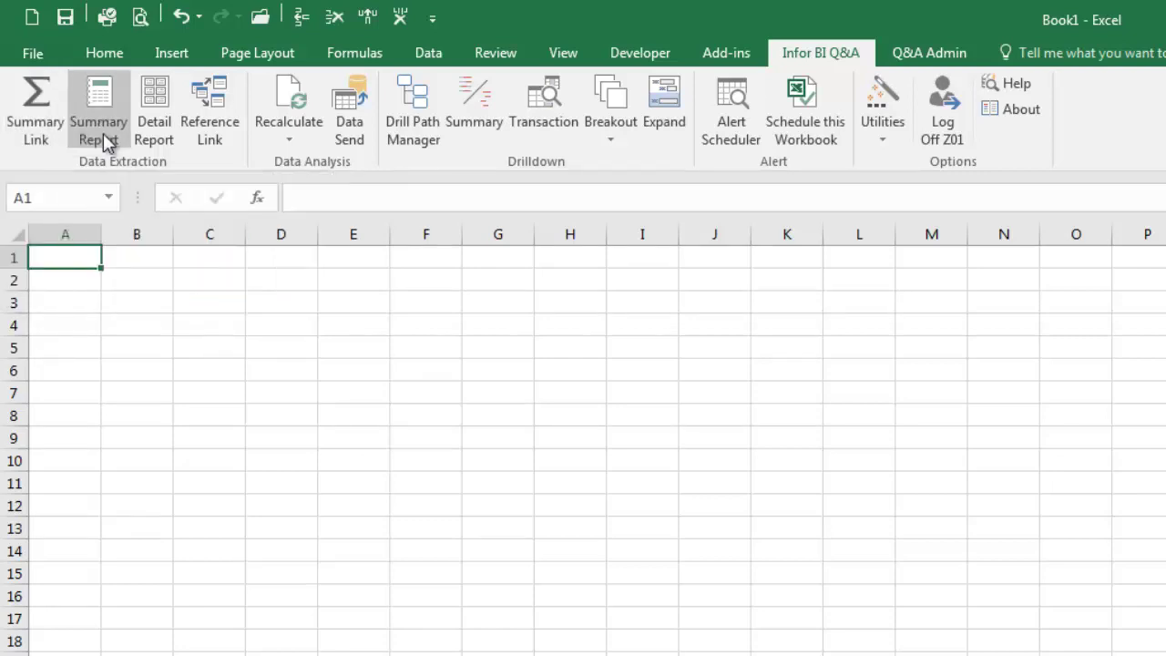
pyautogui.click(196, 149)
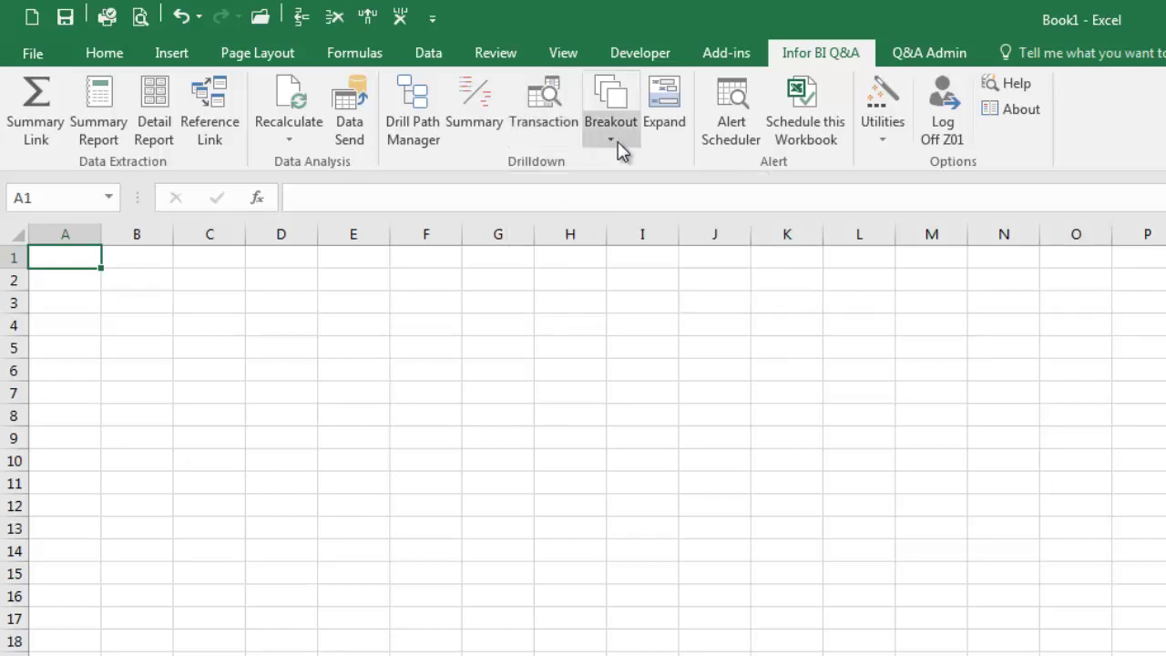
pyautogui.click(613, 143)
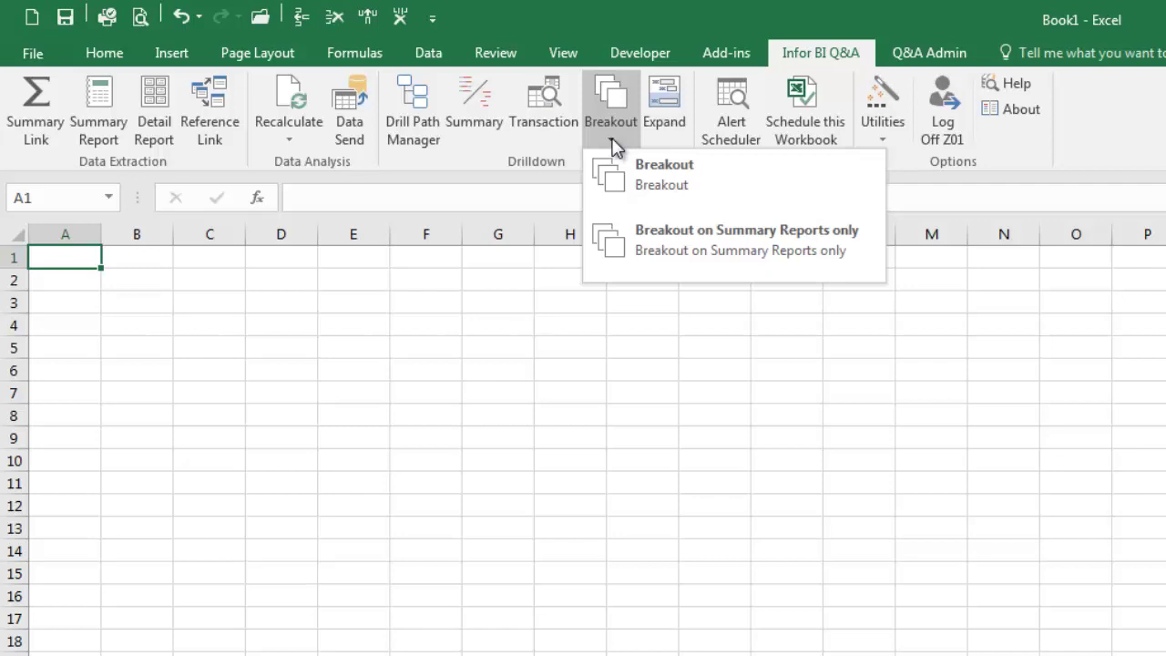
pyautogui.click(615, 146)
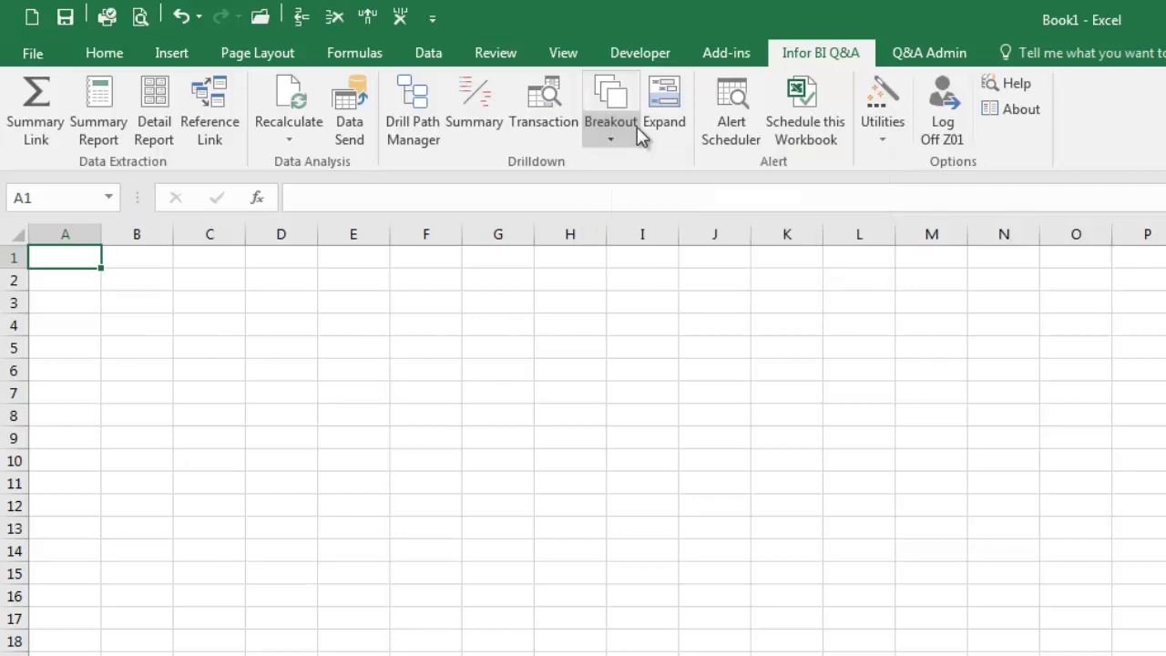
pyautogui.click(715, 144)
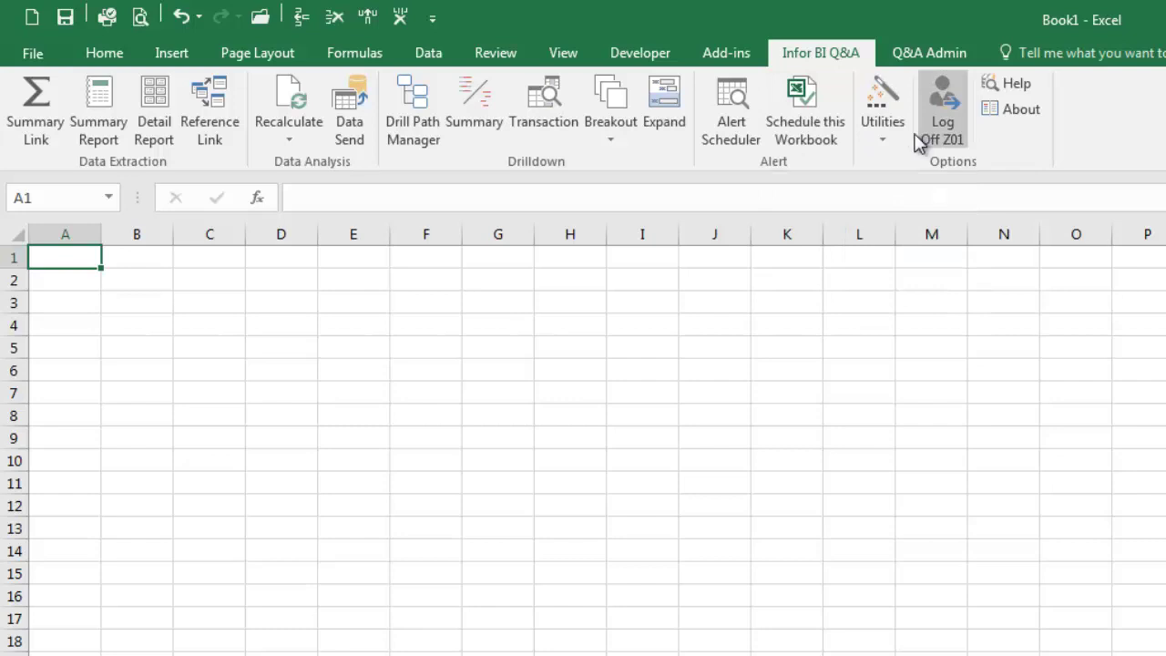
pyautogui.click(875, 142)
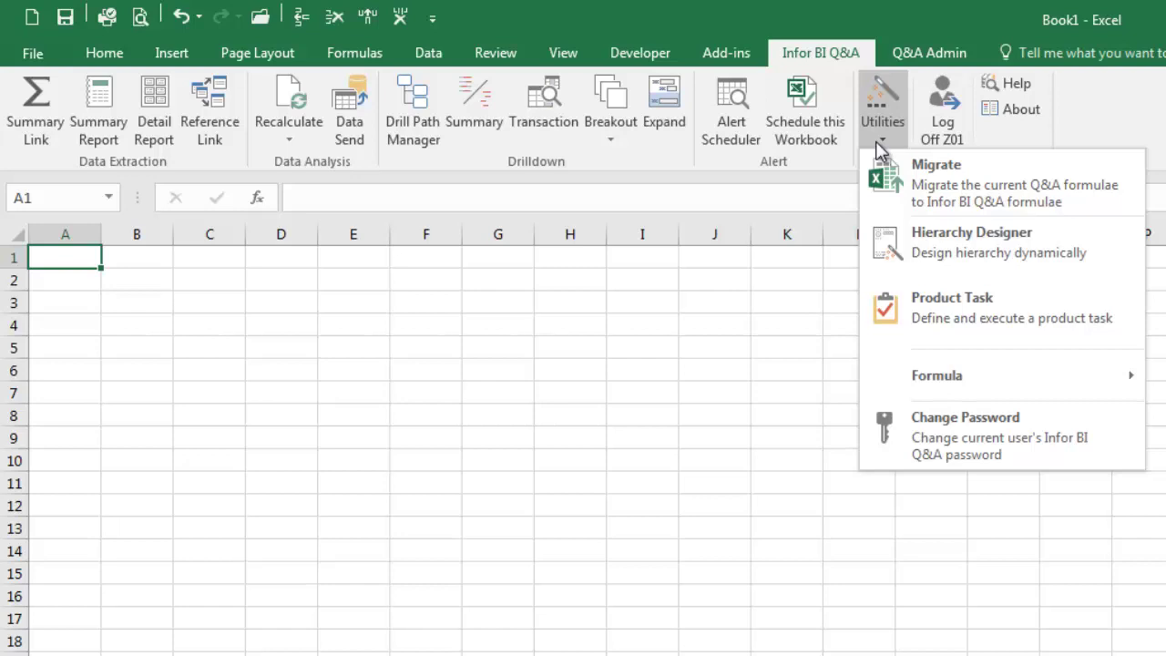
pyautogui.click(876, 141)
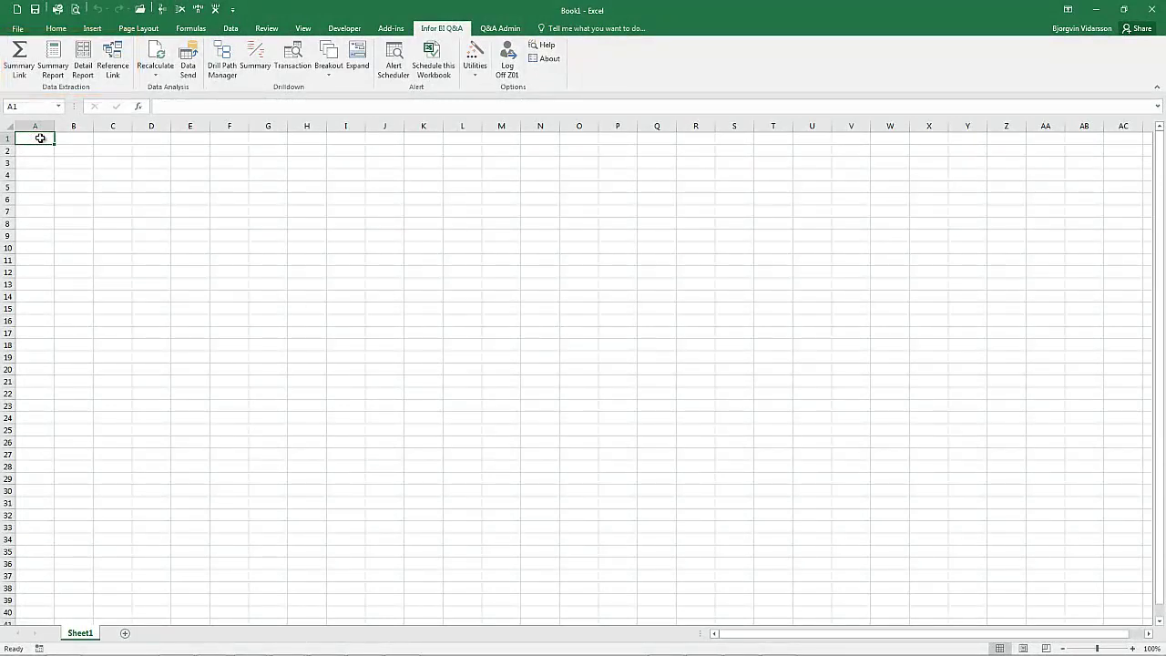
# Step: Start a new Summary Report in cell A1, check its report style options, and return to the definition
pyautogui.click(53, 56)
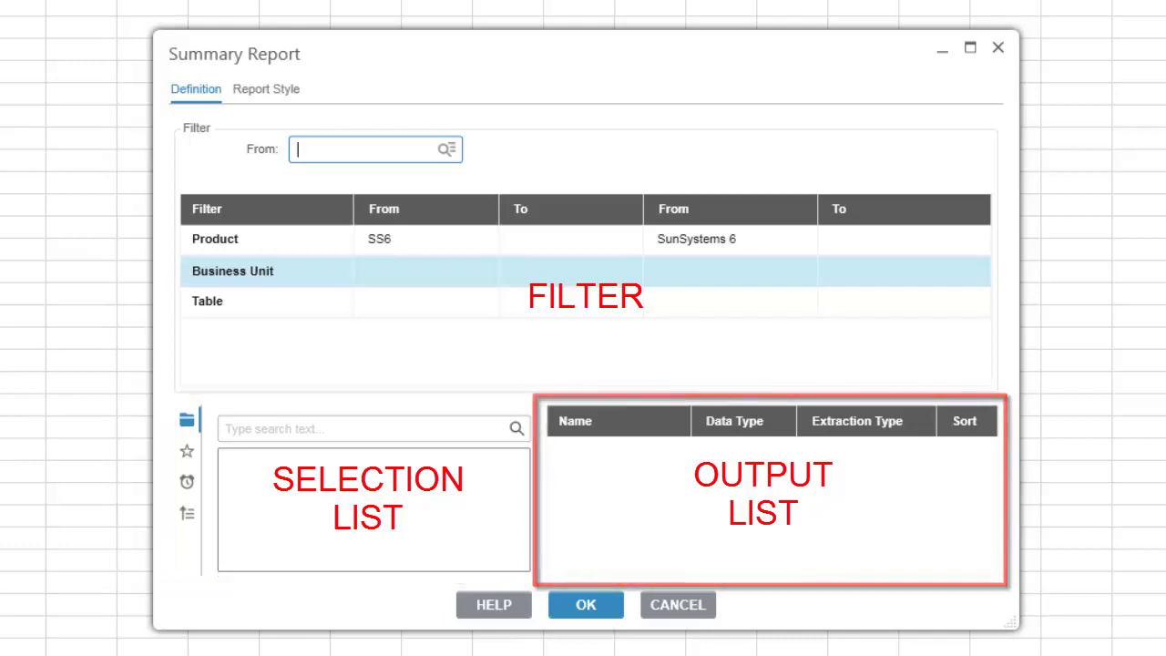
pyautogui.click(276, 99)
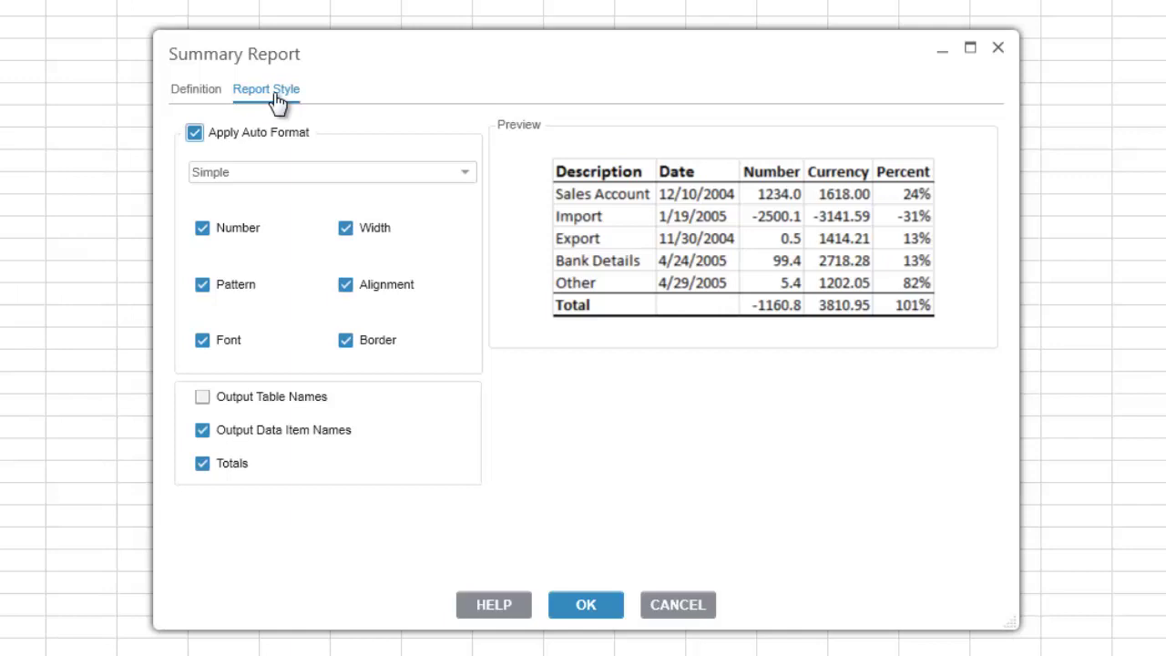
pyautogui.click(199, 91)
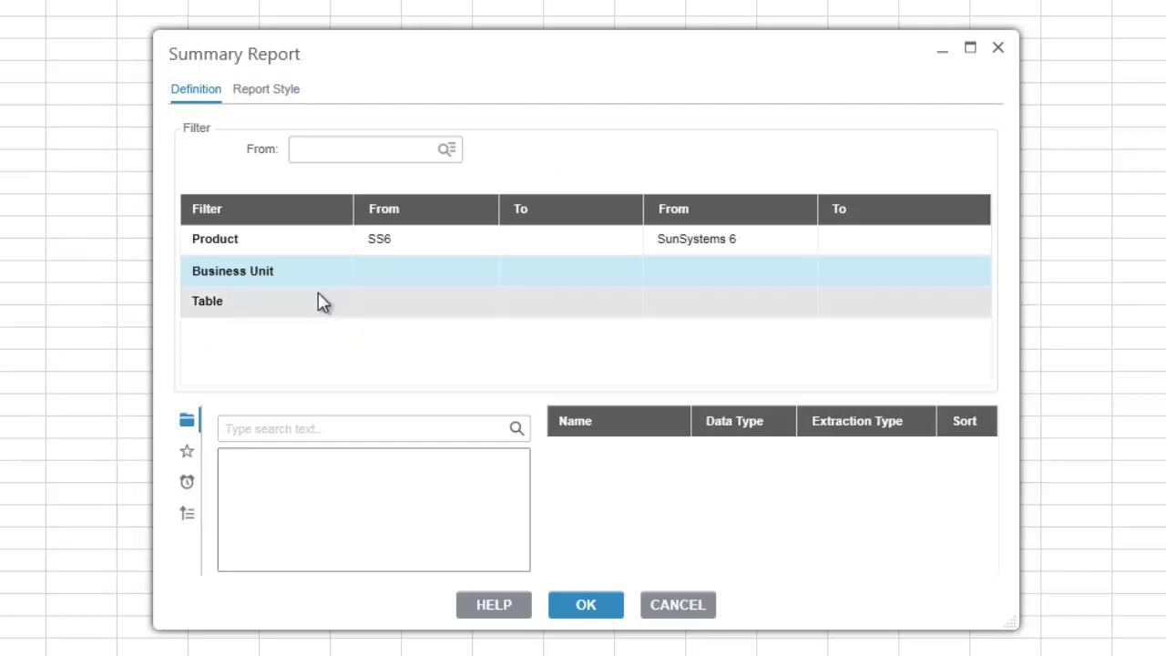
pyautogui.click(291, 309)
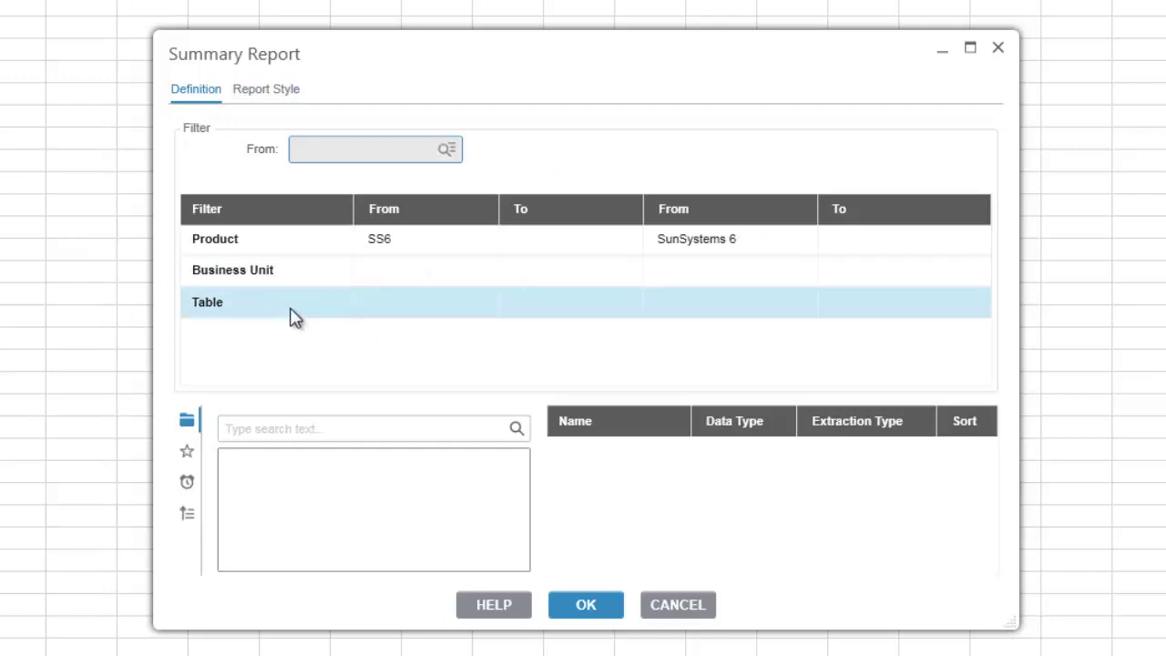
pyautogui.click(297, 315)
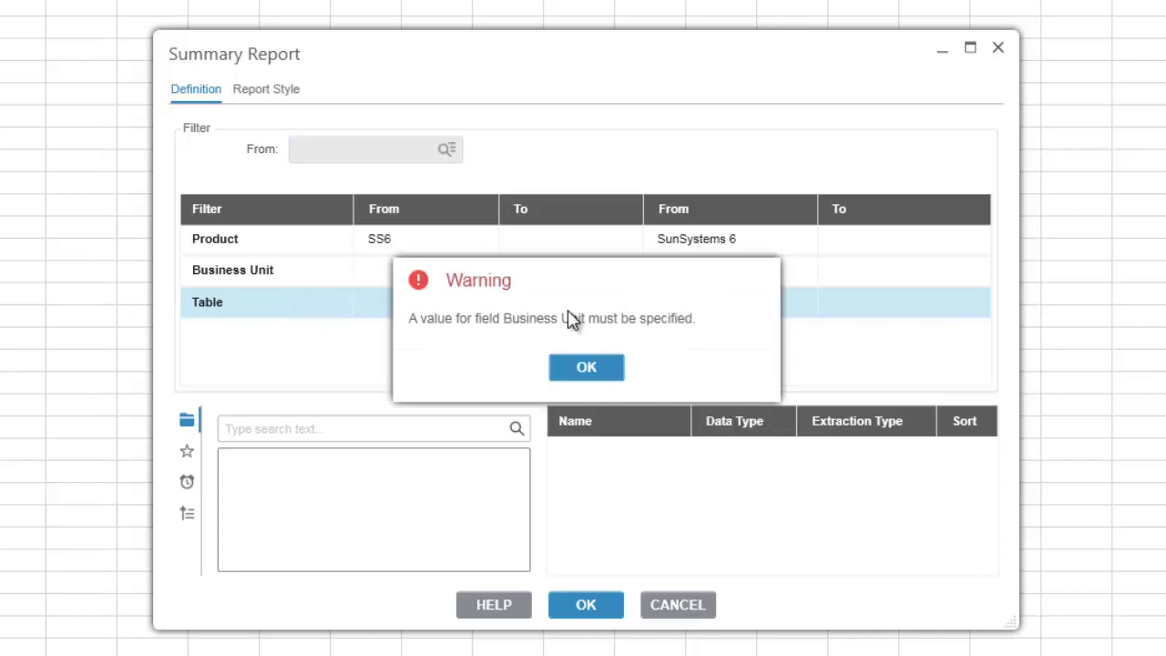
pyautogui.click(598, 364)
# Step: Set the report's Business Unit filter to PK1
pyautogui.click(315, 282)
pyautogui.doubleClick(319, 287)
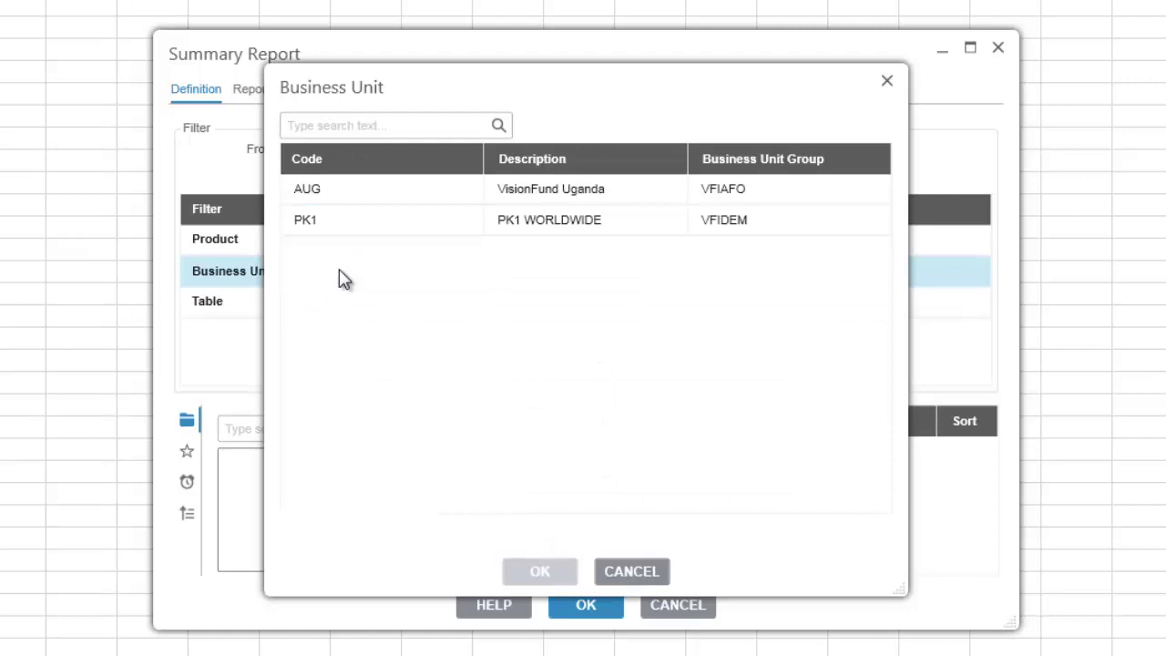
pyautogui.doubleClick(344, 223)
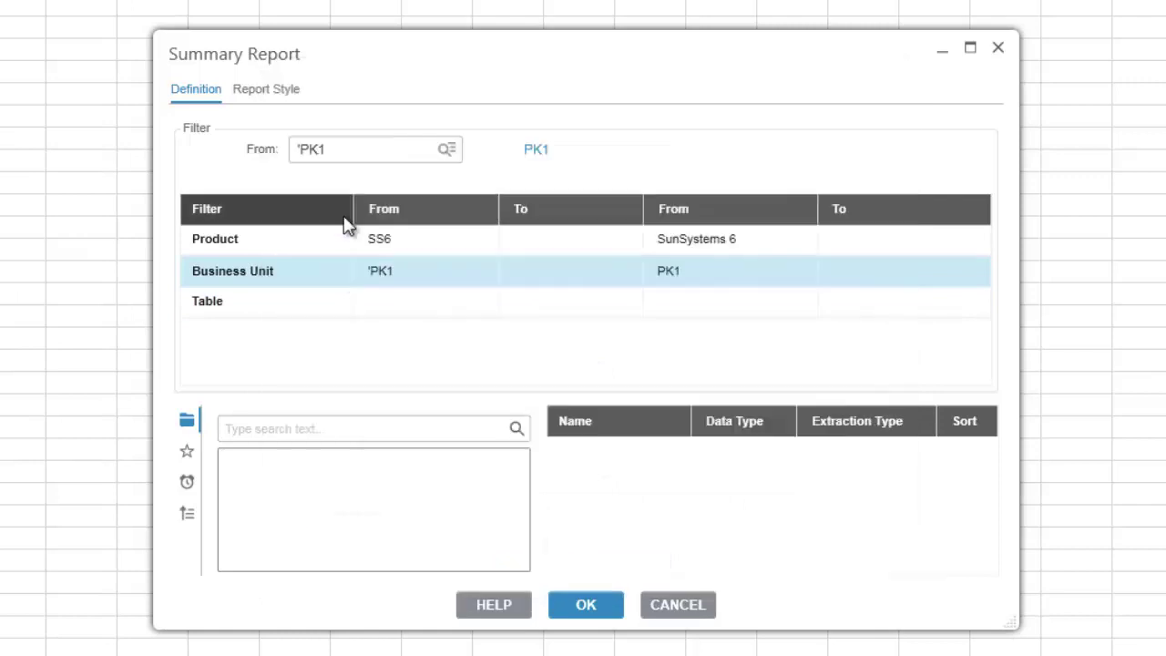
# Step: Set the report's Table filter to LA / Ledger
pyautogui.doubleClick(290, 305)
pyautogui.click(397, 226)
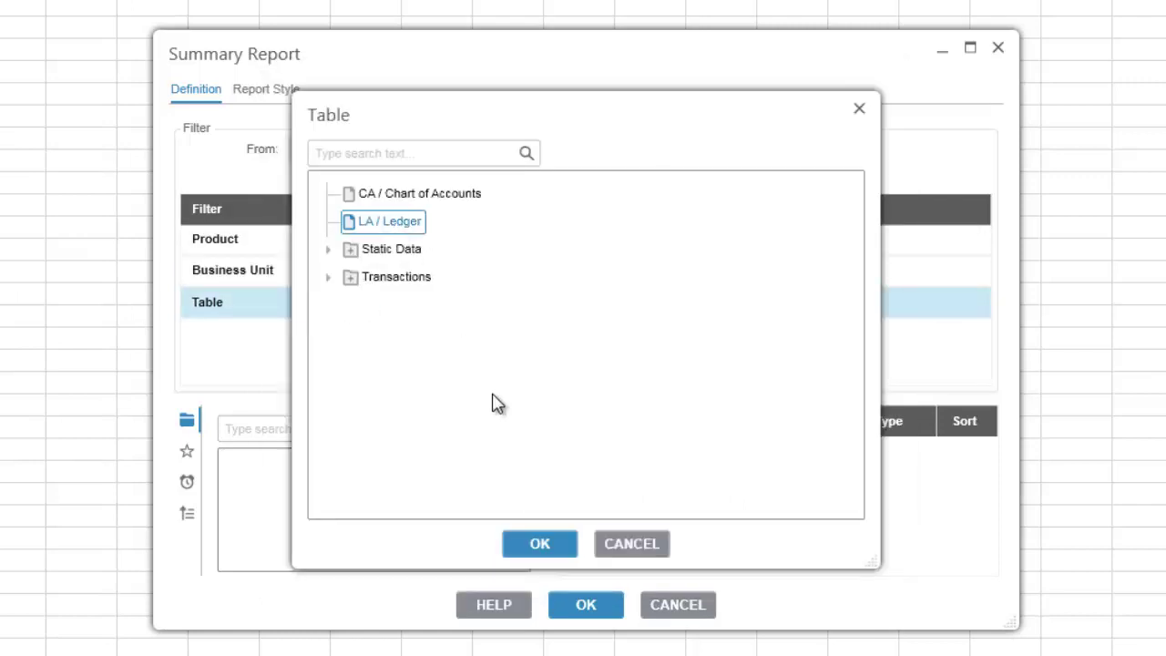
pyautogui.click(538, 542)
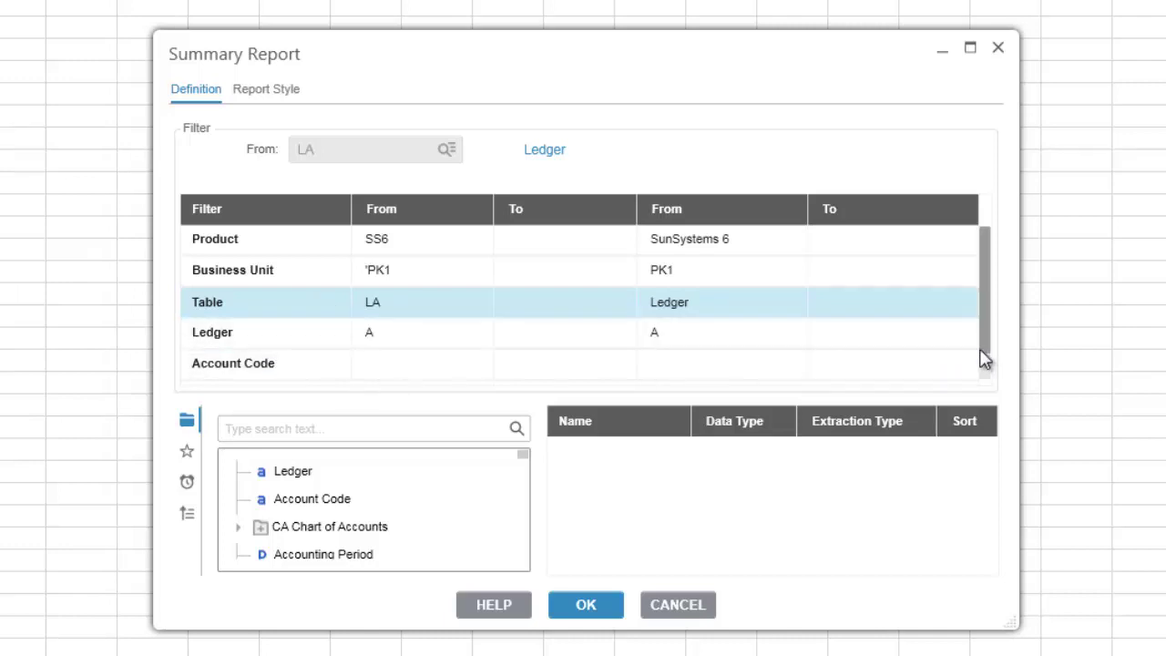
# Step: Open the list of available values for the Account Code filter
pyautogui.scroll(-1, 981, 359)
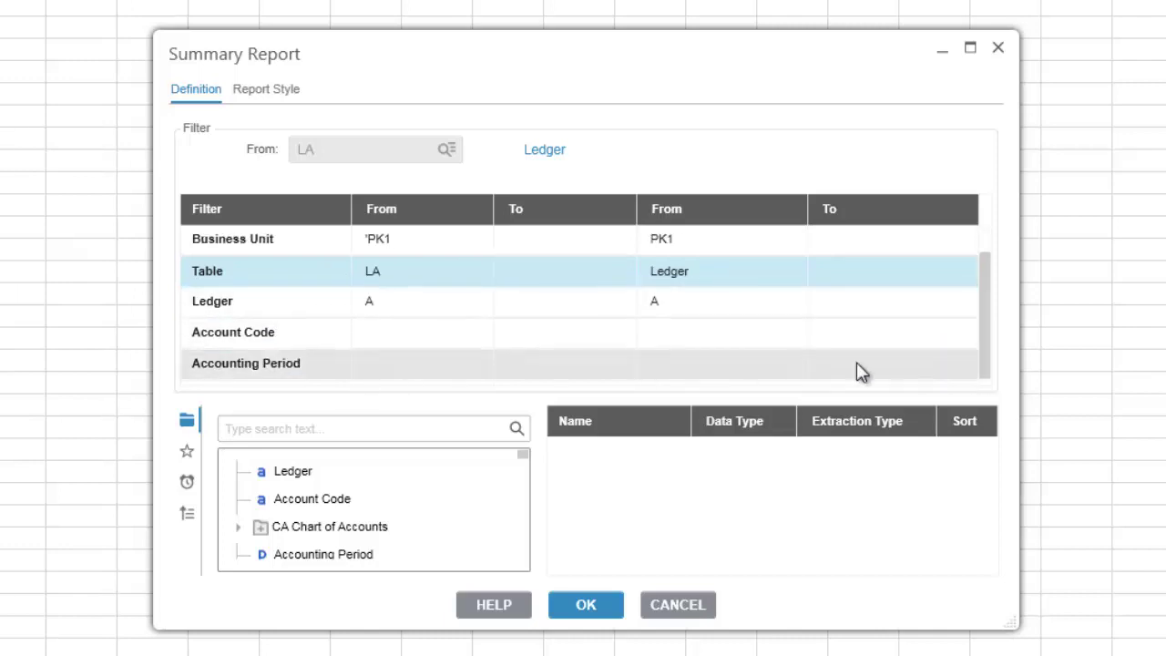
pyautogui.click(297, 345)
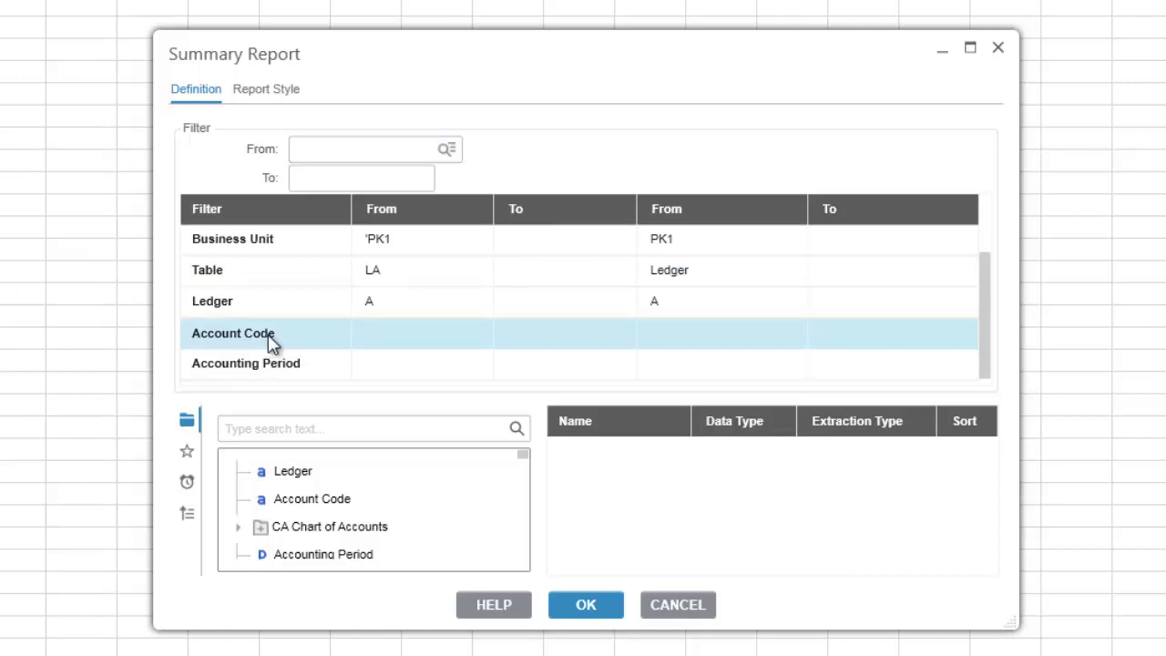
pyautogui.click(349, 149)
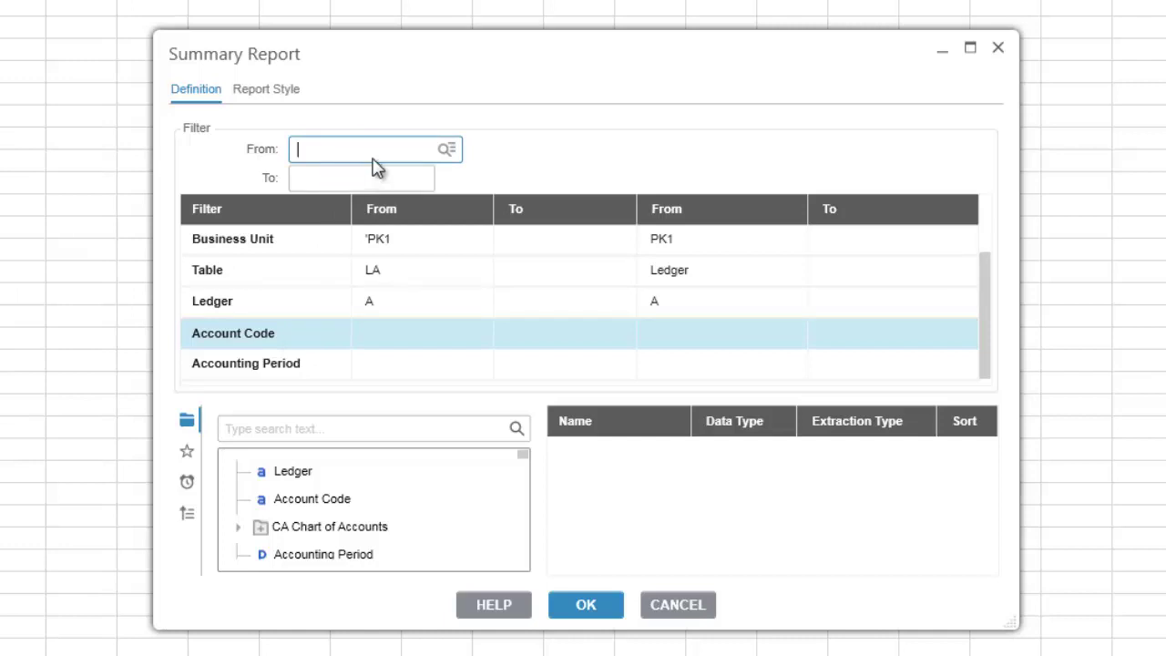
pyautogui.click(447, 149)
pyautogui.doubleClick(267, 339)
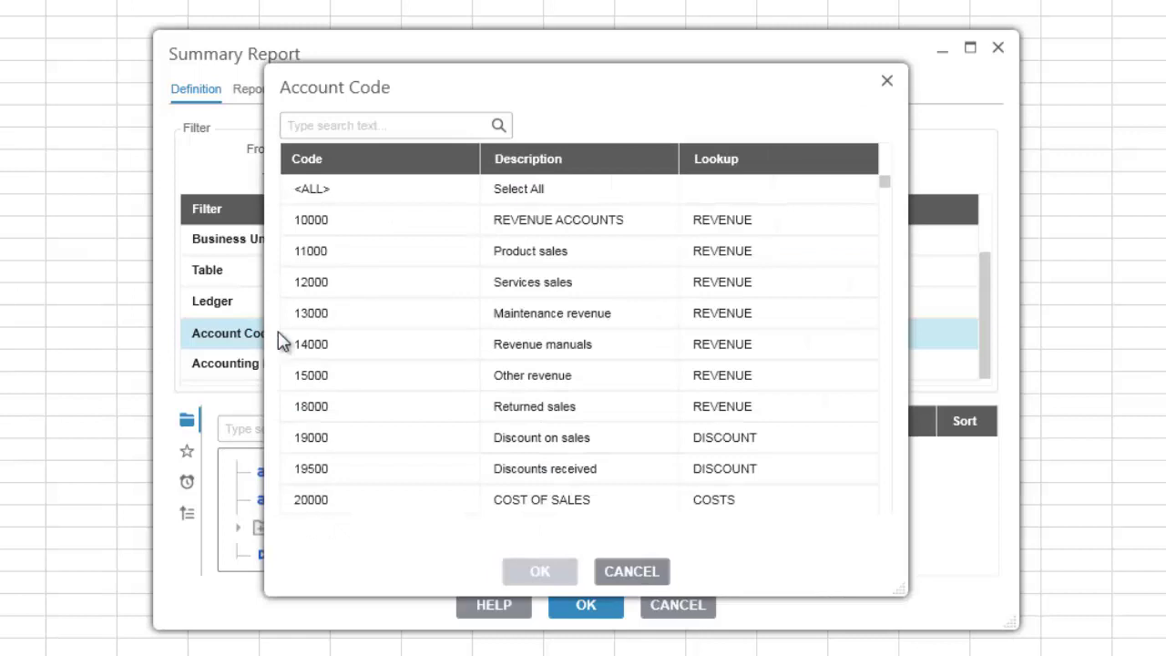
# Step: Try selecting the account code range 10000 to 19500, and instead only the individual codes 10000, 13000, 15000 and 19000
pyautogui.click(339, 226)
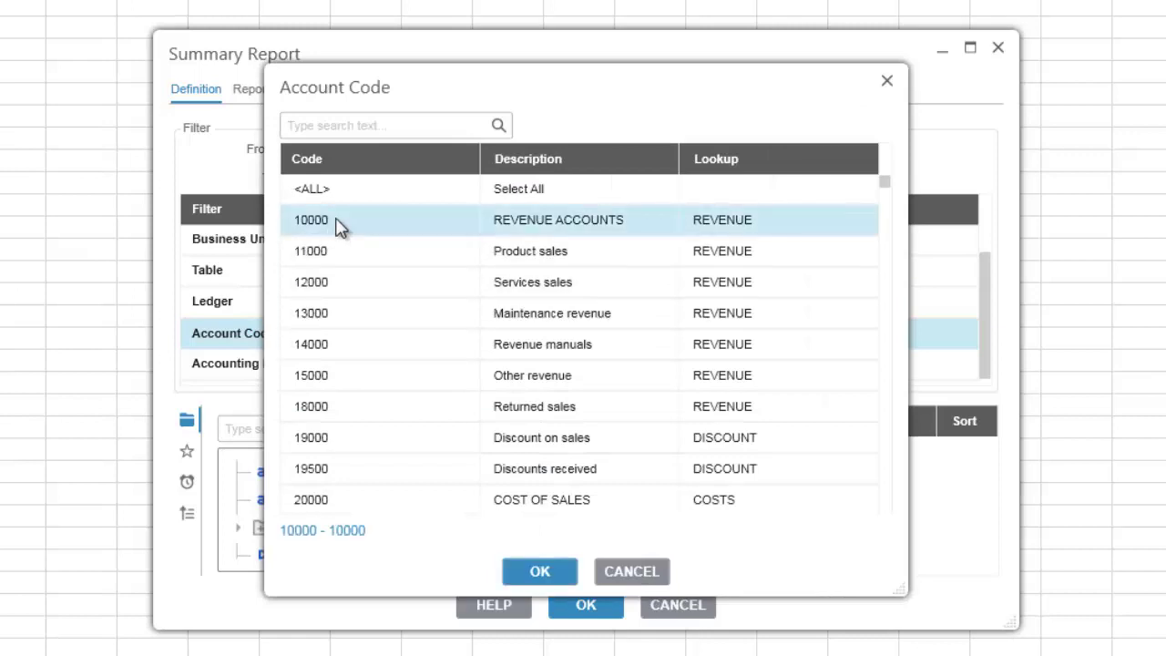
pyautogui.keyDown('shift'); pyautogui.click(355, 478); pyautogui.keyUp('shift')
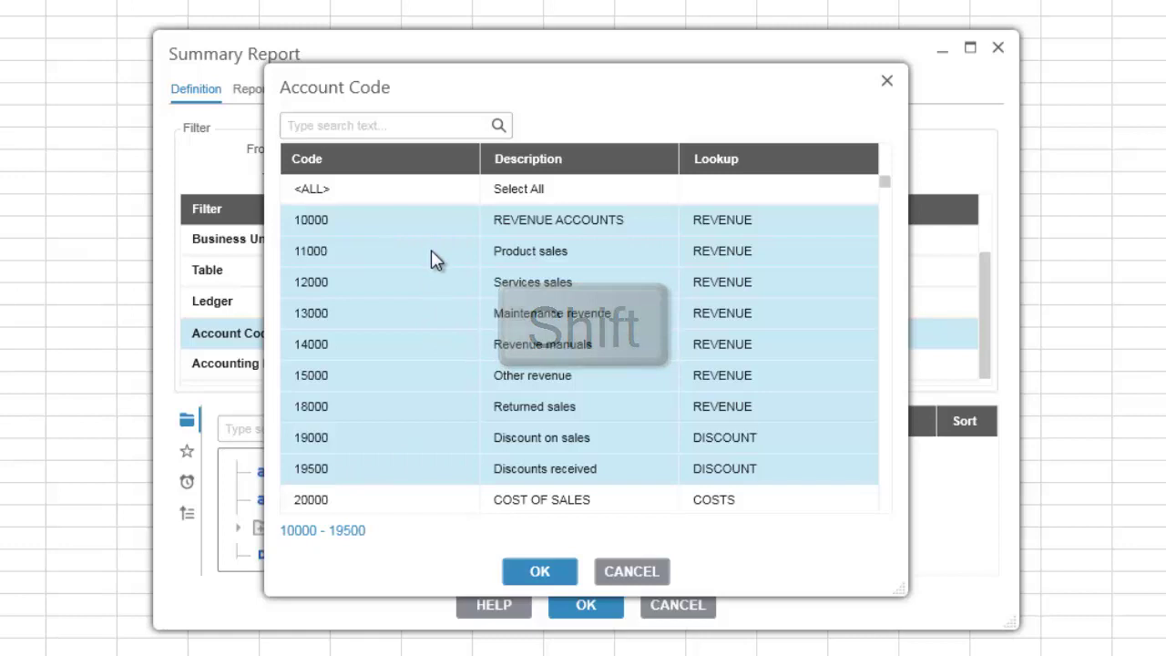
pyautogui.click(378, 224)
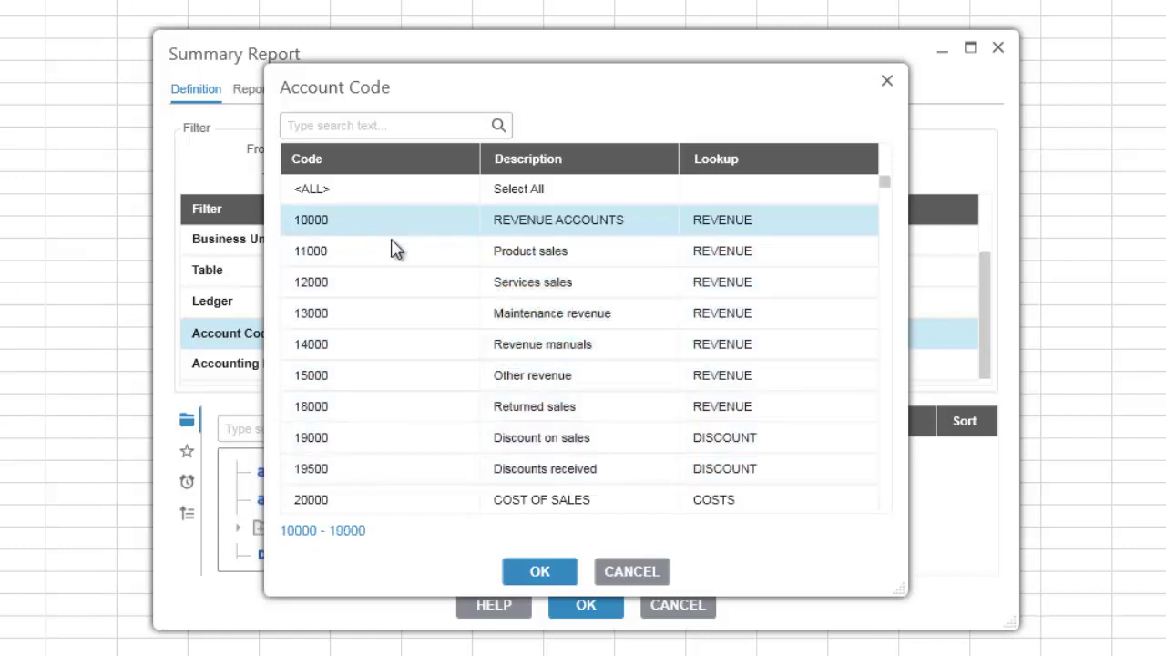
pyautogui.keyDown('ctrl'); pyautogui.click(401, 319); pyautogui.keyUp('ctrl')
pyautogui.keyDown('ctrl'); pyautogui.click(397, 381); pyautogui.keyUp('ctrl')
pyautogui.keyDown('ctrl'); pyautogui.click(455, 438); pyautogui.keyUp('ctrl')
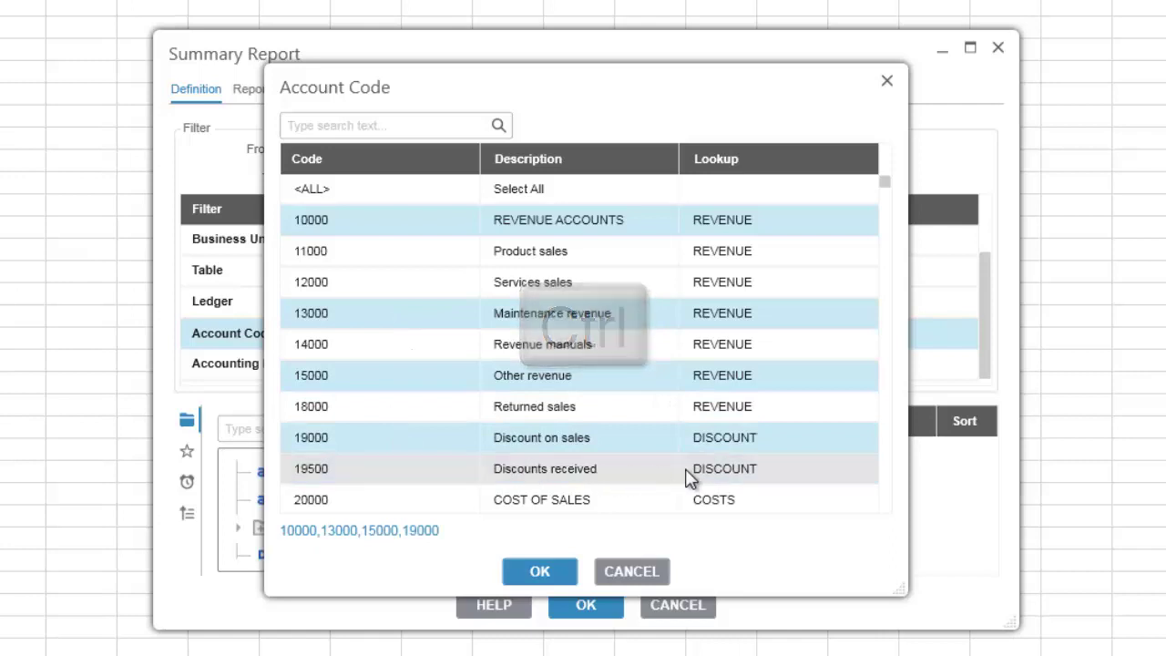
# Step: Select account codes 10000 to 20000 and exclude 11000, 13000 and 15000 from the selection
pyautogui.click(369, 229)
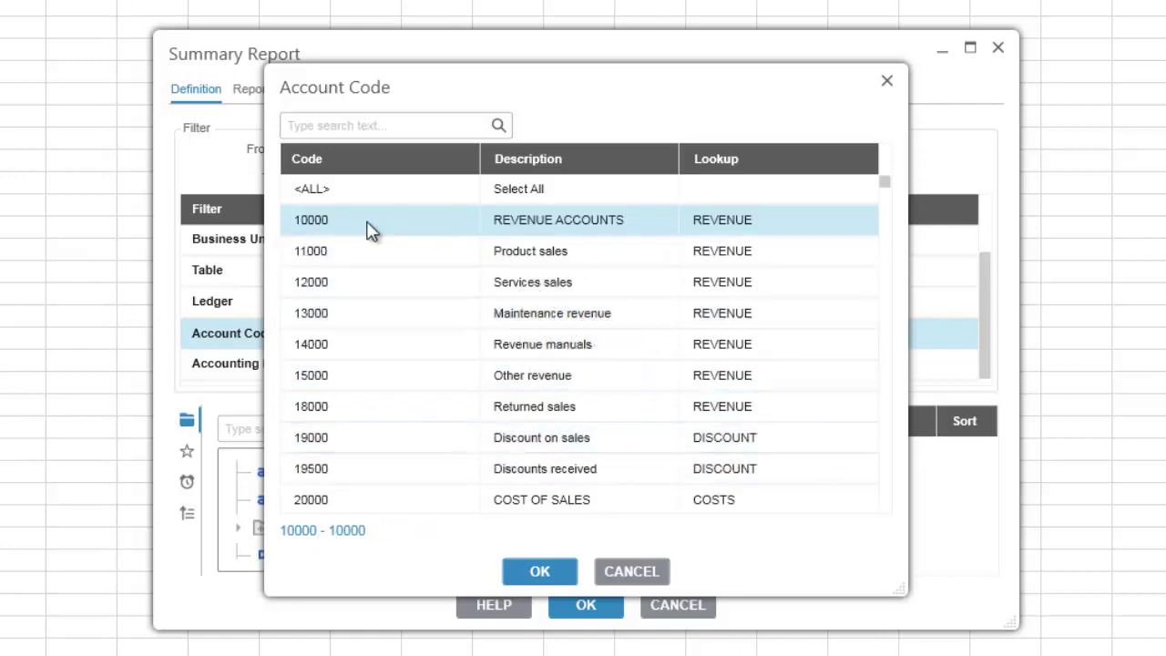
pyautogui.keyDown('shift'); pyautogui.click(376, 500); pyautogui.keyUp('shift')
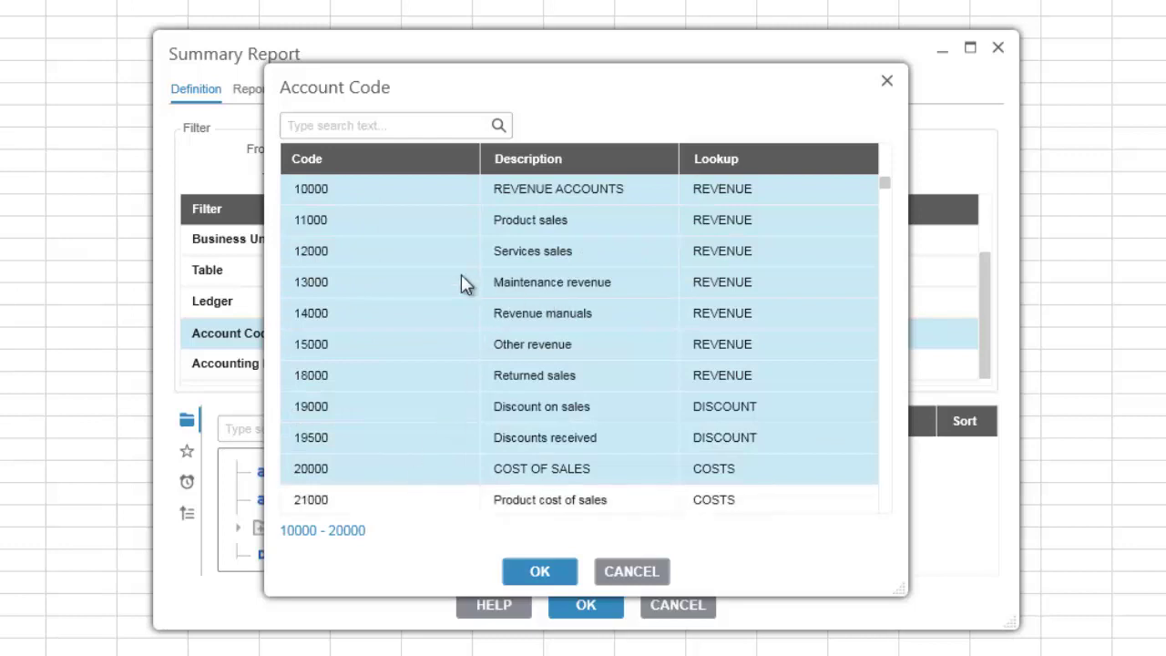
pyautogui.keyDown('ctrl'); pyautogui.click(375, 228); pyautogui.keyUp('ctrl')
pyautogui.keyDown('ctrl'); pyautogui.click(401, 283); pyautogui.keyUp('ctrl')
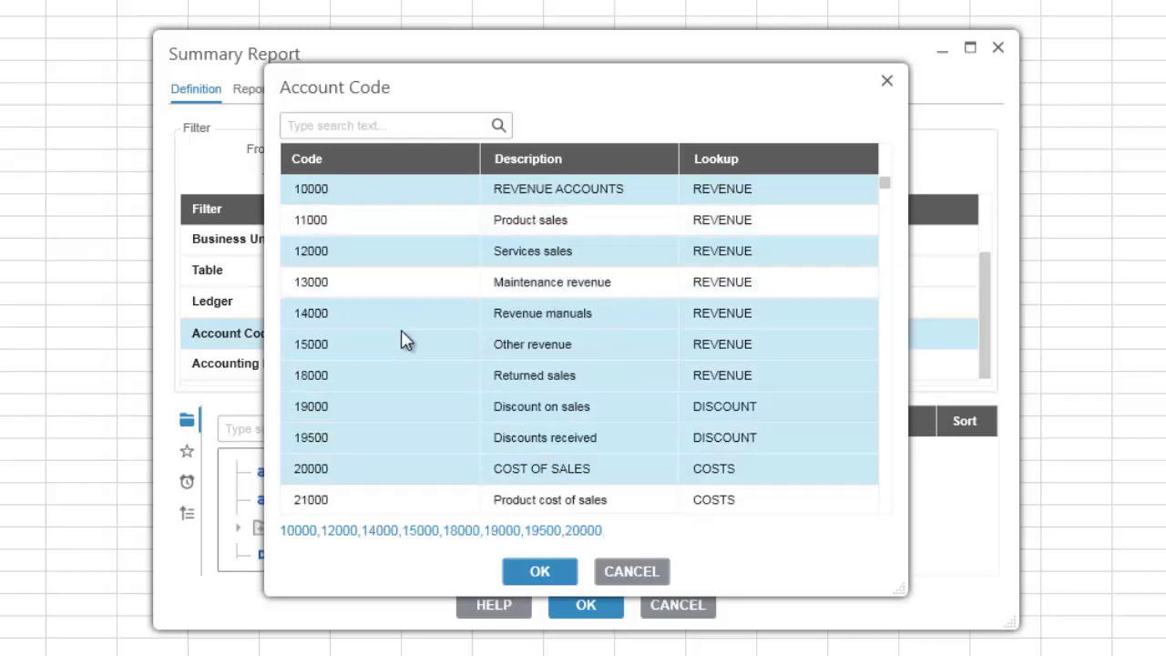
pyautogui.keyDown('ctrl'); pyautogui.click(401, 351); pyautogui.keyUp('ctrl')
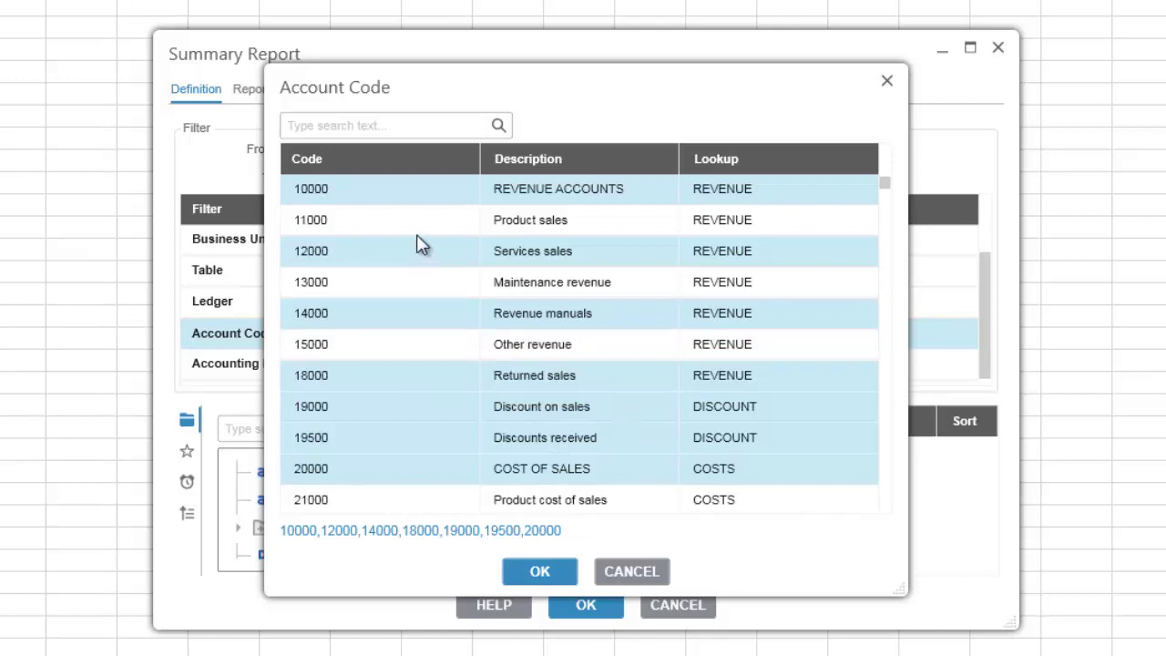
# Step: Set the Account Code filter to the range 10000 to 15000
pyautogui.click(404, 202)
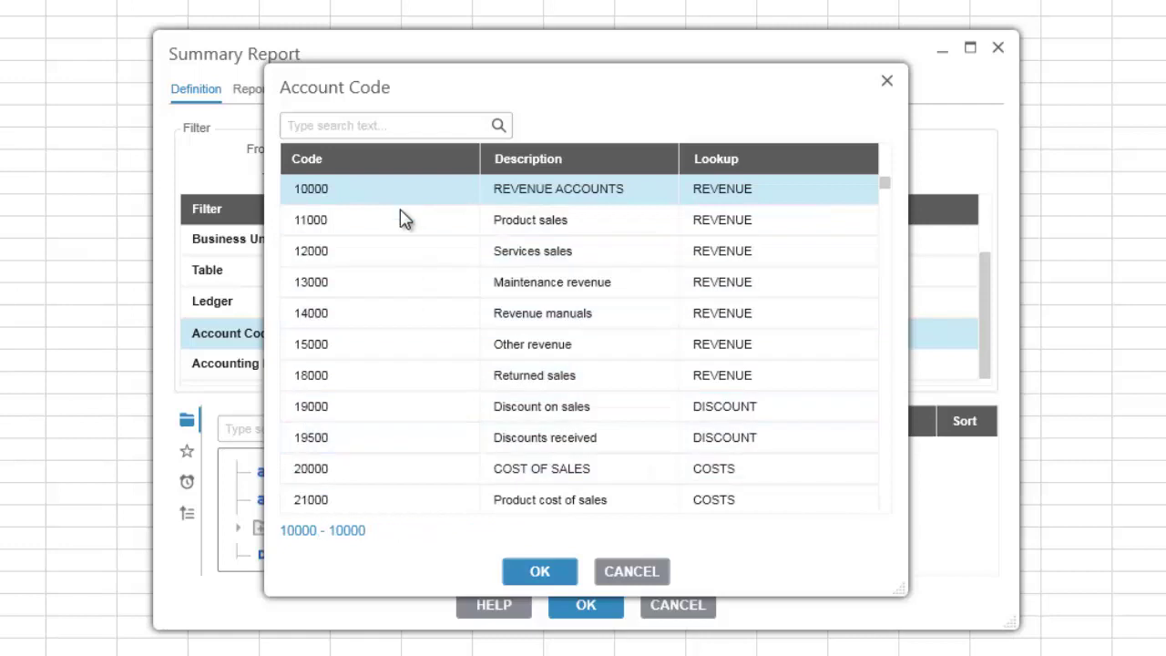
pyautogui.keyDown('shift'); pyautogui.click(391, 346); pyautogui.keyUp('shift')
pyautogui.click(541, 574)
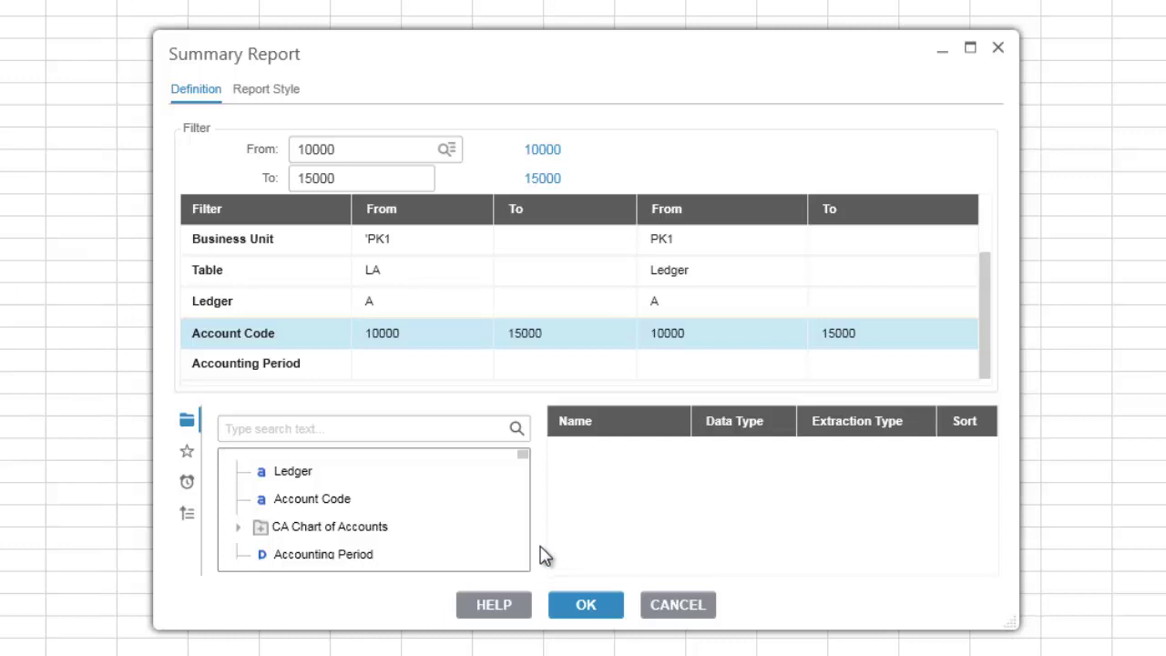
# Step: Add the Journal Type data item to the report's filter
pyautogui.scroll(-3, 525, 558)
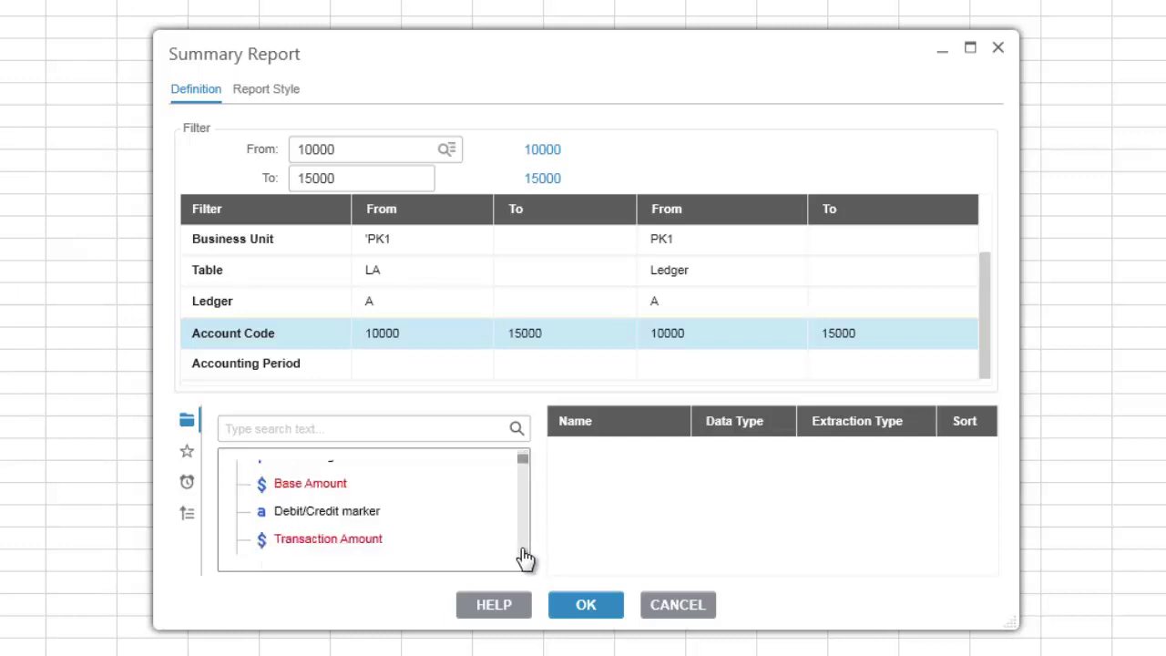
pyautogui.scroll(-10, 526, 558)
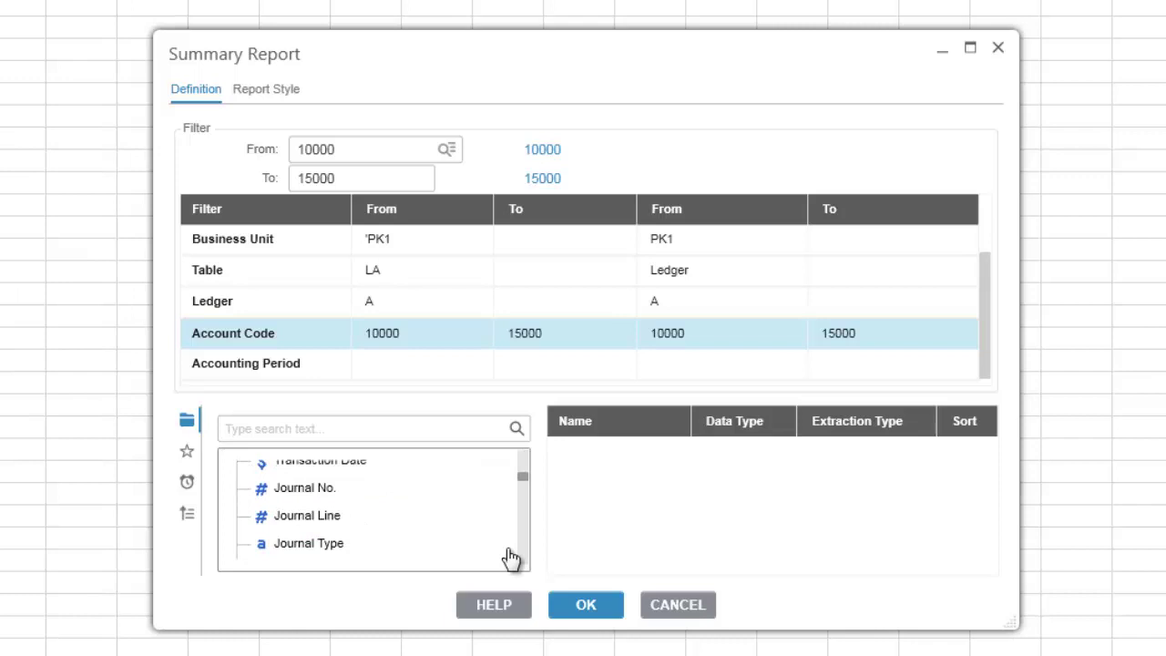
pyautogui.click(315, 545)
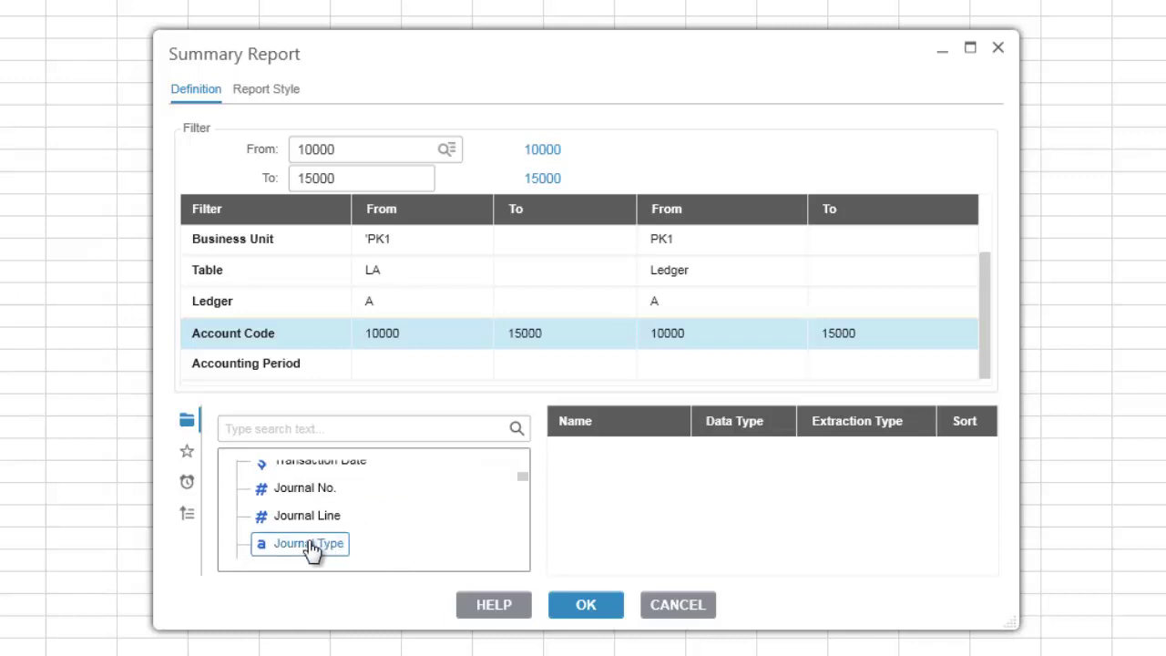
pyautogui.rightClick(312, 546)
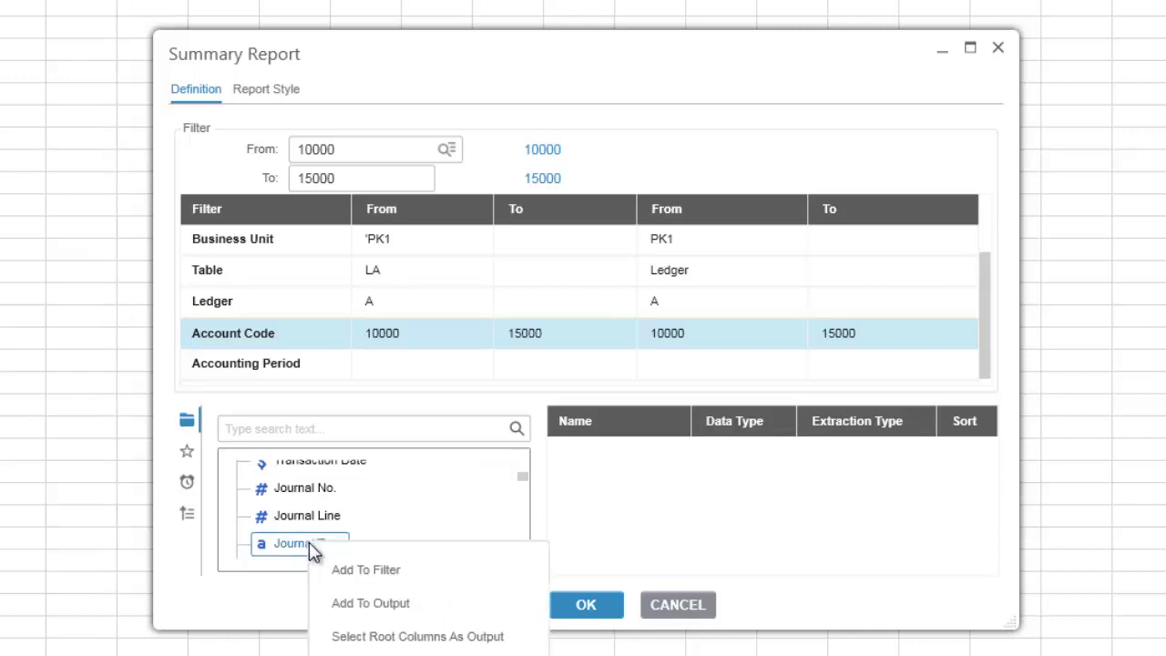
pyautogui.click(398, 580)
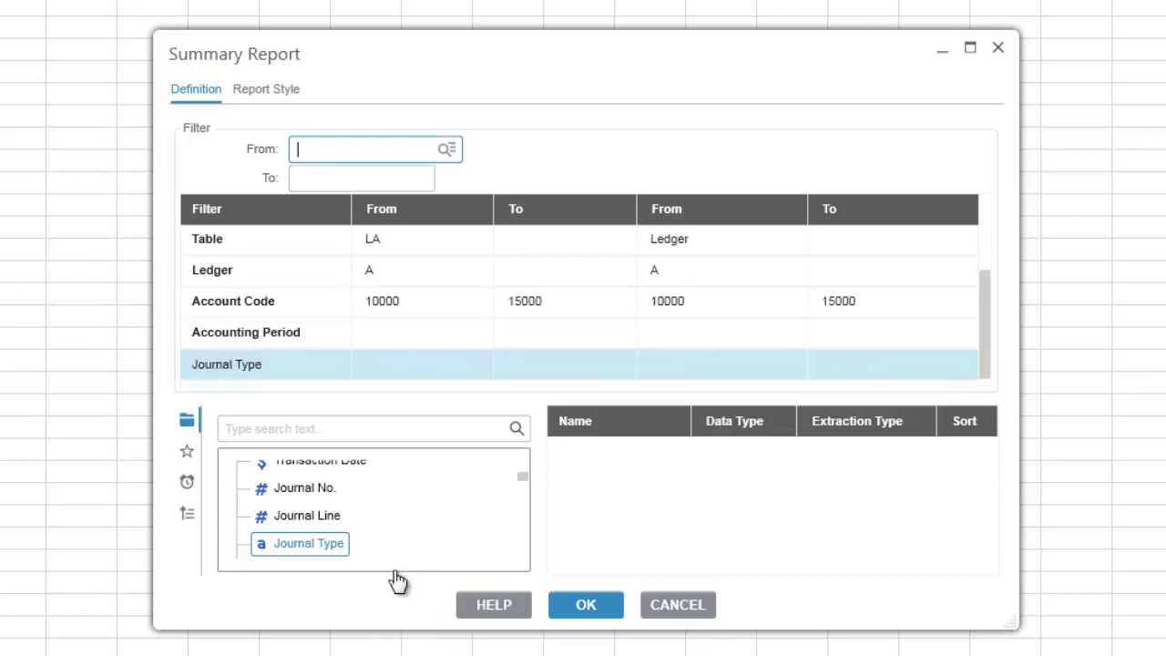
# Step: Add the Journal No. data item to the filter, and delete that filter row again
pyautogui.click(305, 492)
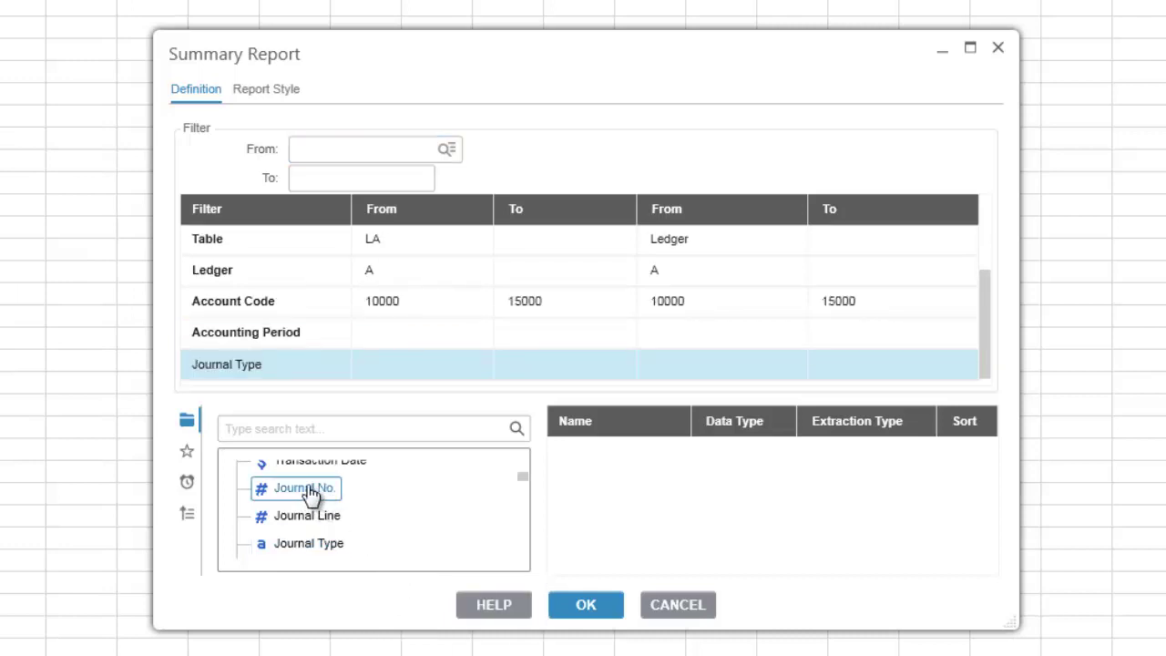
pyautogui.moveTo(310, 492); pyautogui.dragTo(465, 346)
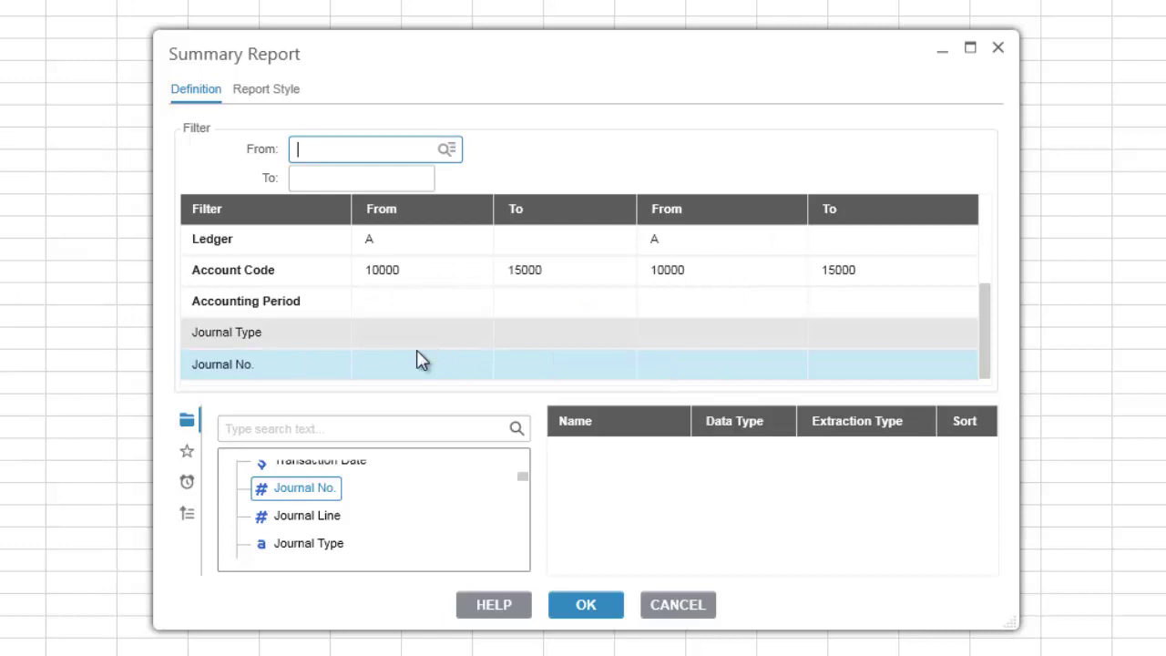
pyautogui.click(262, 362)
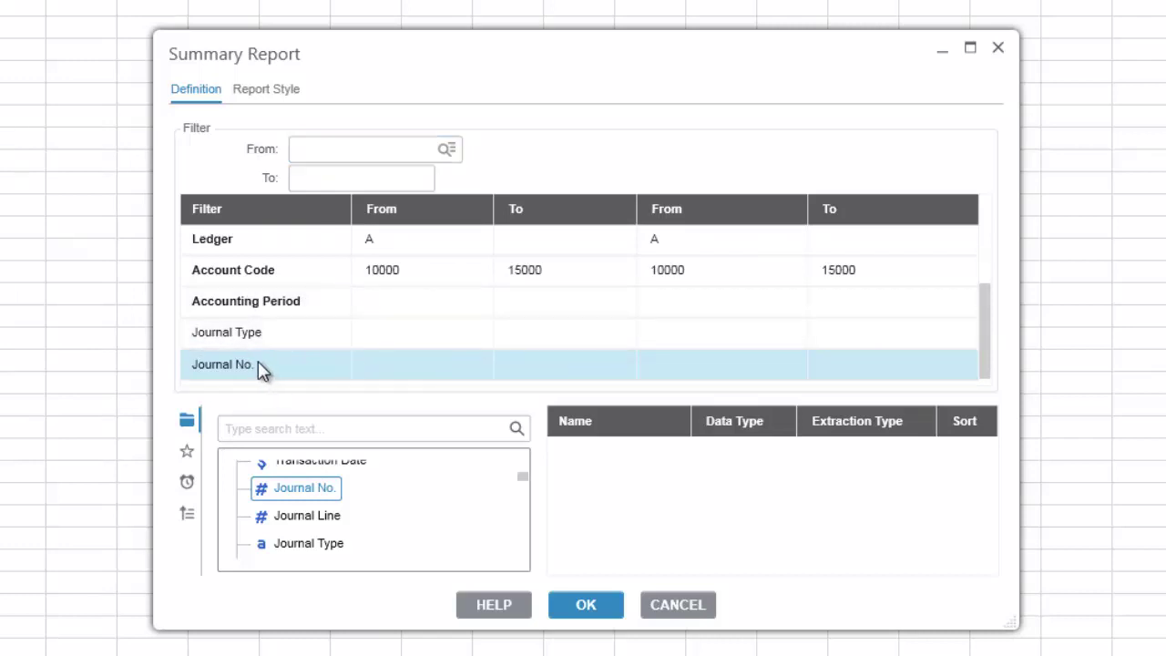
pyautogui.press('Delete')
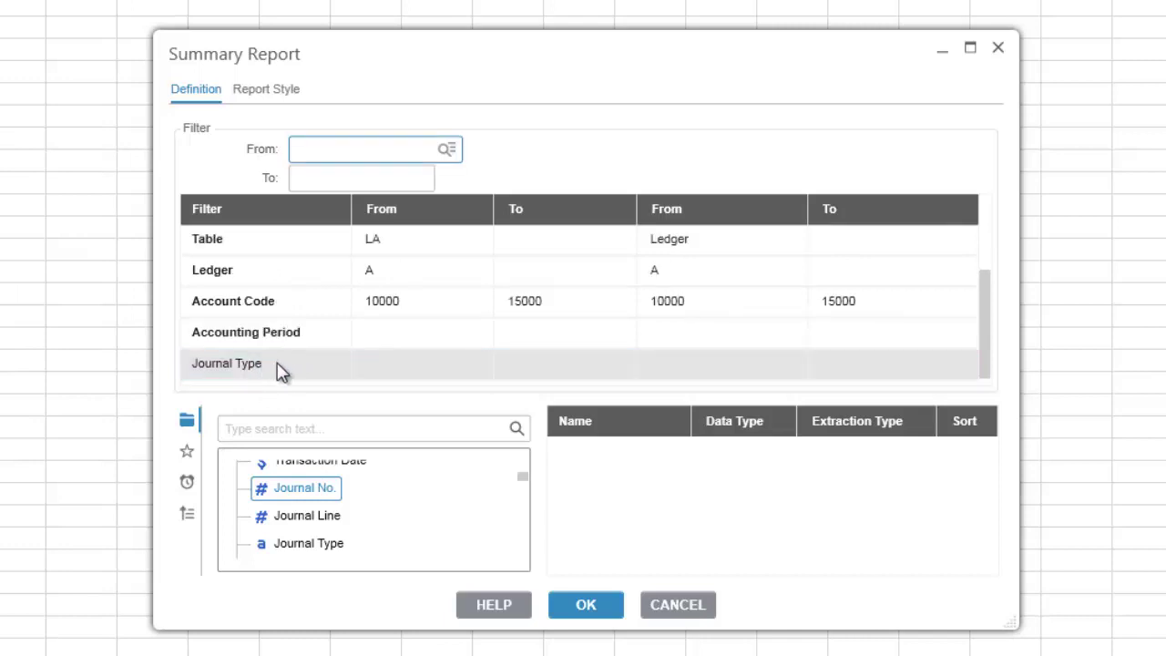
# Step: Remove Journal Type from the filter and add Accounting Period as an output field
pyautogui.click(262, 372)
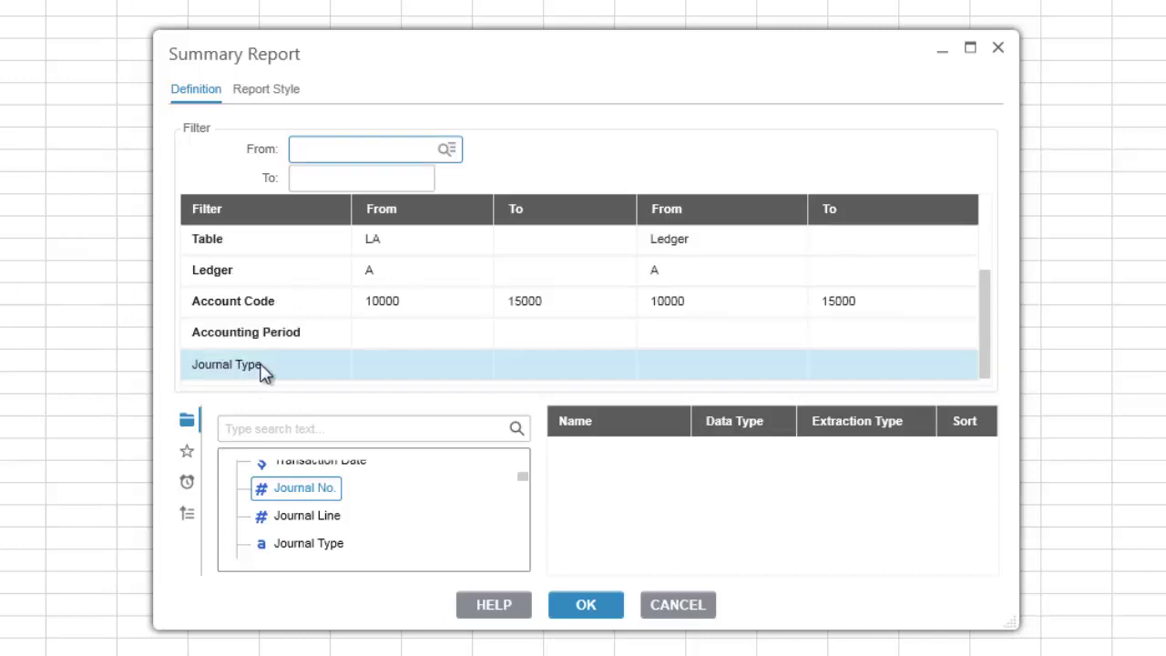
pyautogui.moveTo(262, 371); pyautogui.dragTo(409, 528)
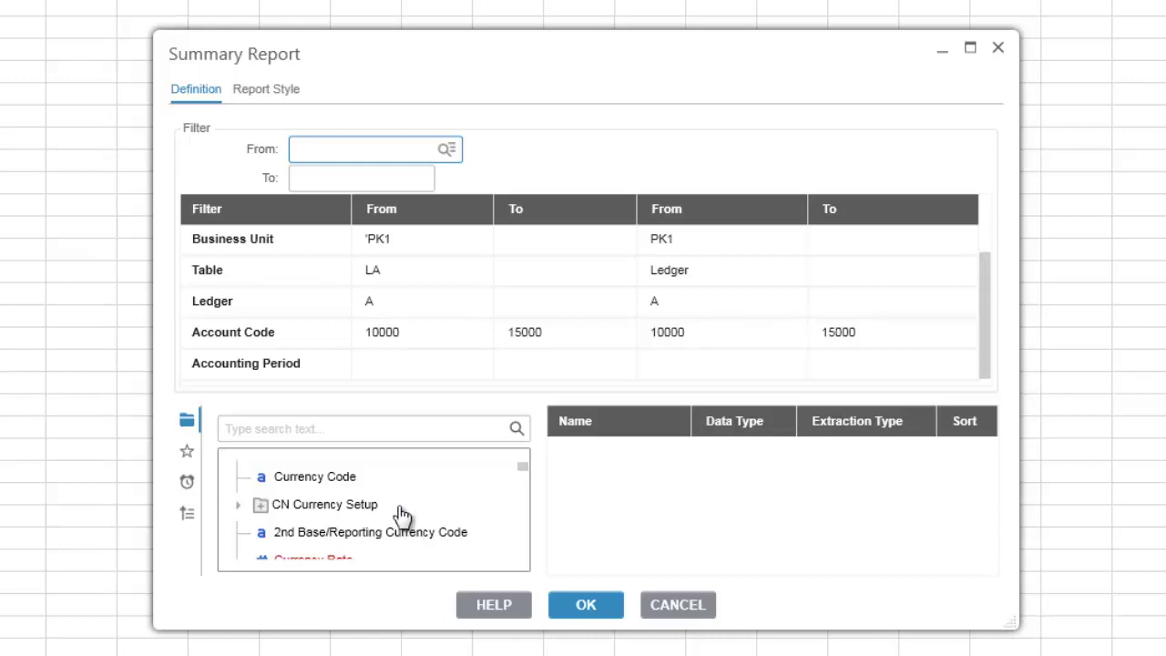
pyautogui.rightClick(286, 370)
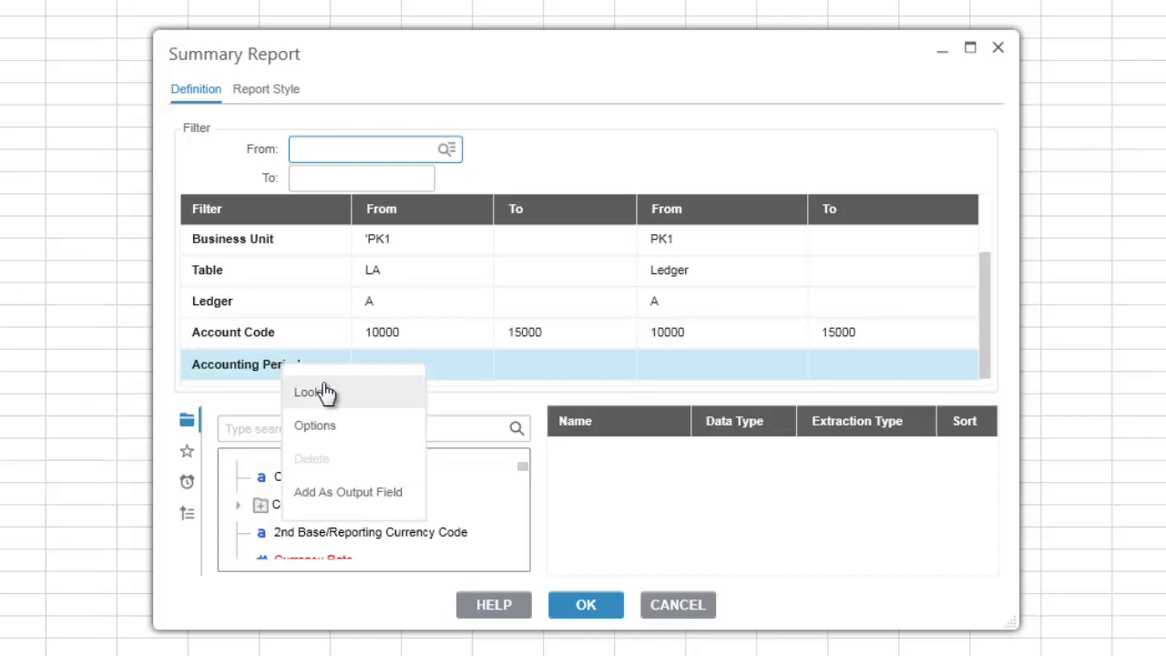
pyautogui.click(382, 502)
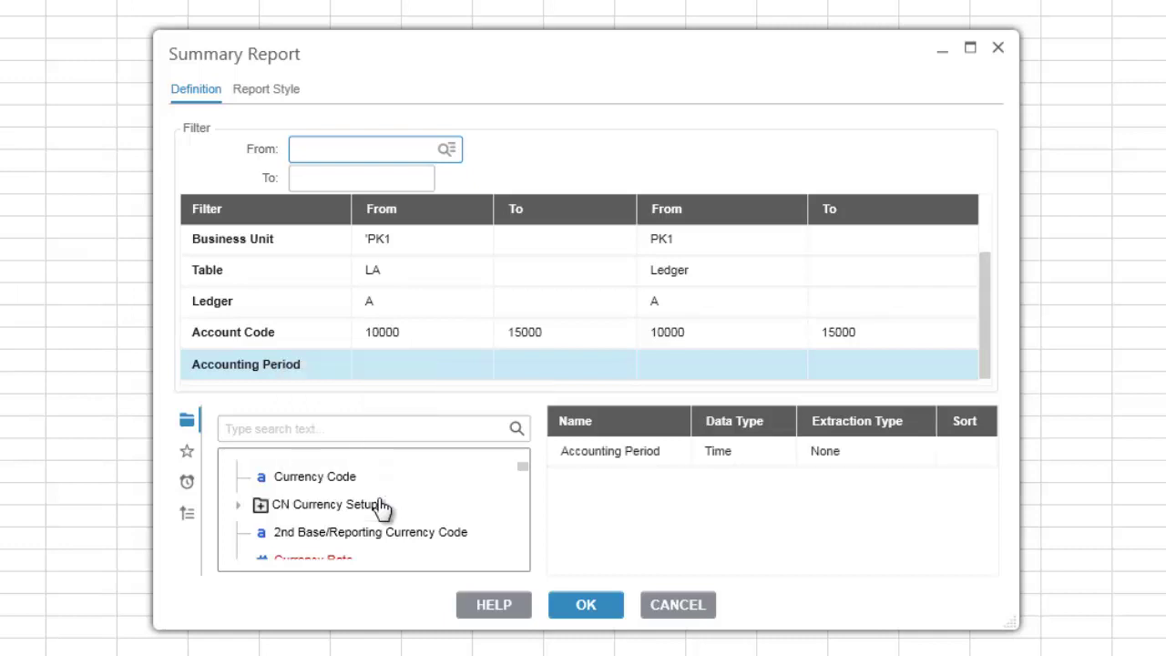
# Step: Look through the available data items from Ledger down to the currency fields
pyautogui.scroll(1, 375, 515)
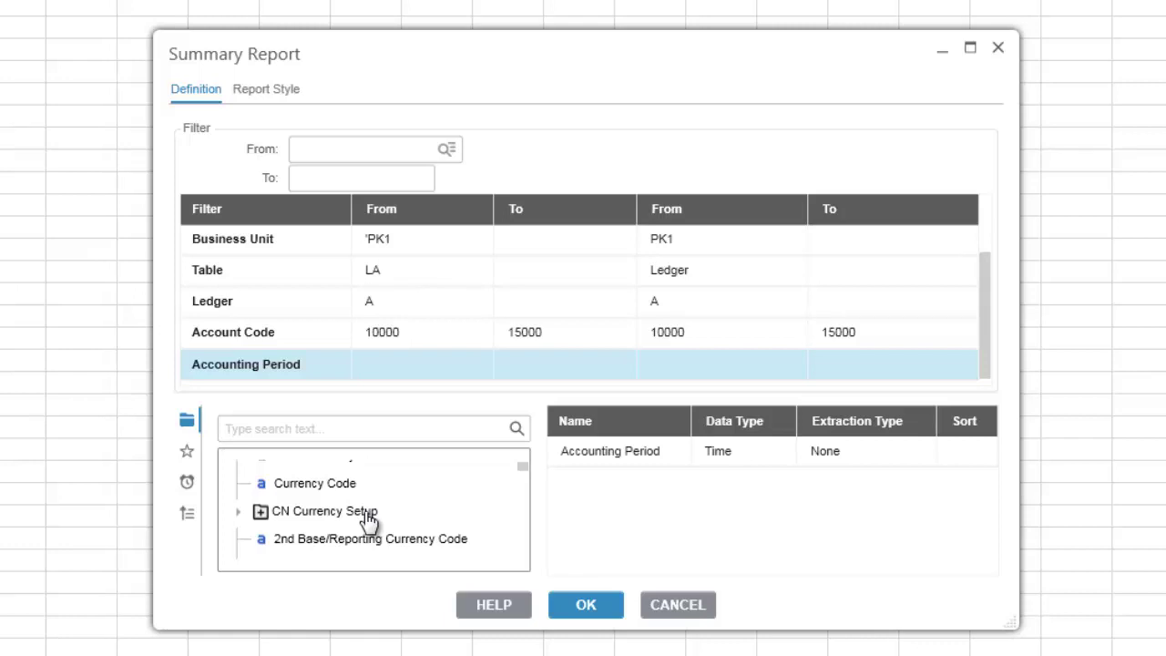
pyautogui.scroll(5, 369, 521)
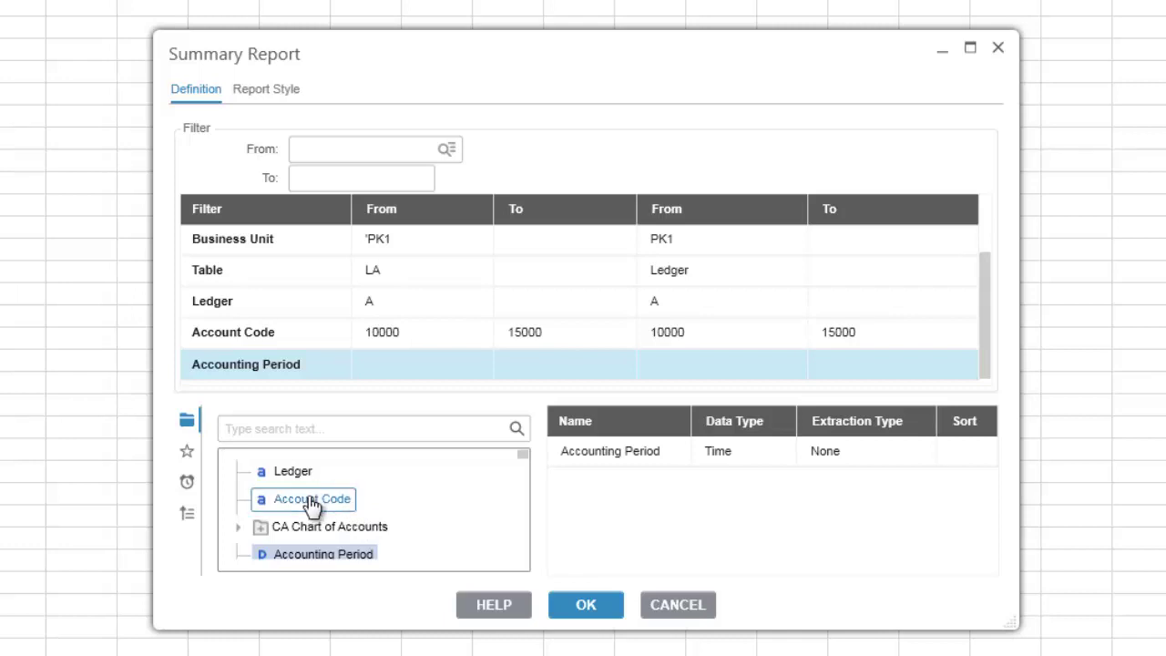
pyautogui.scroll(-2, 351, 513)
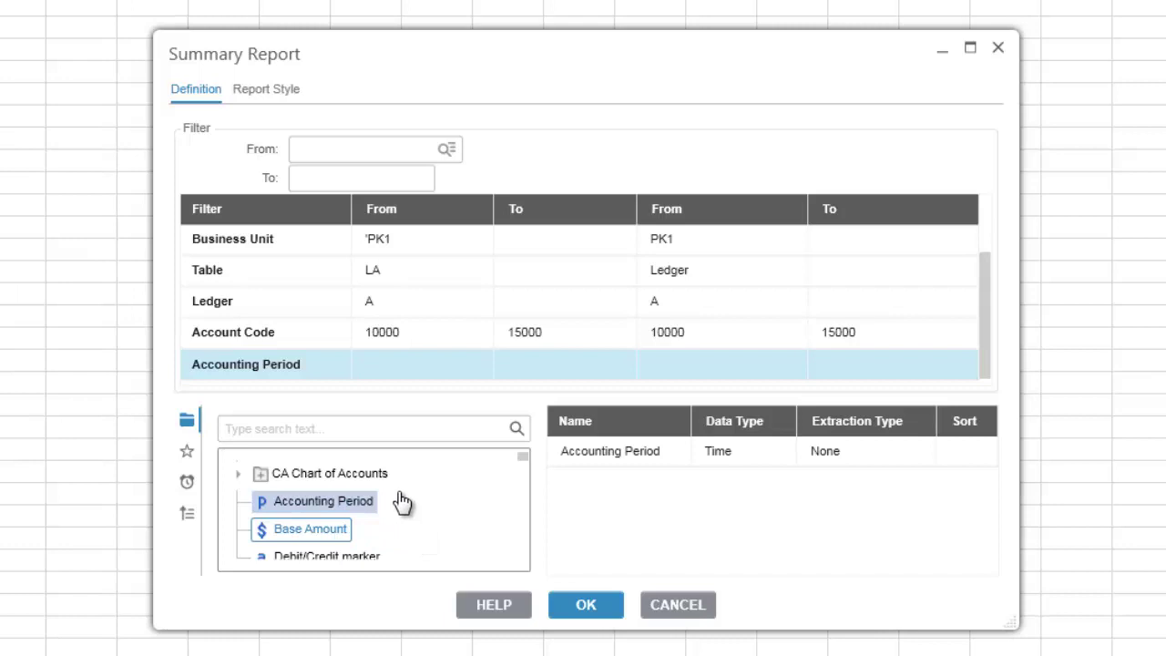
pyautogui.scroll(-4, 369, 502)
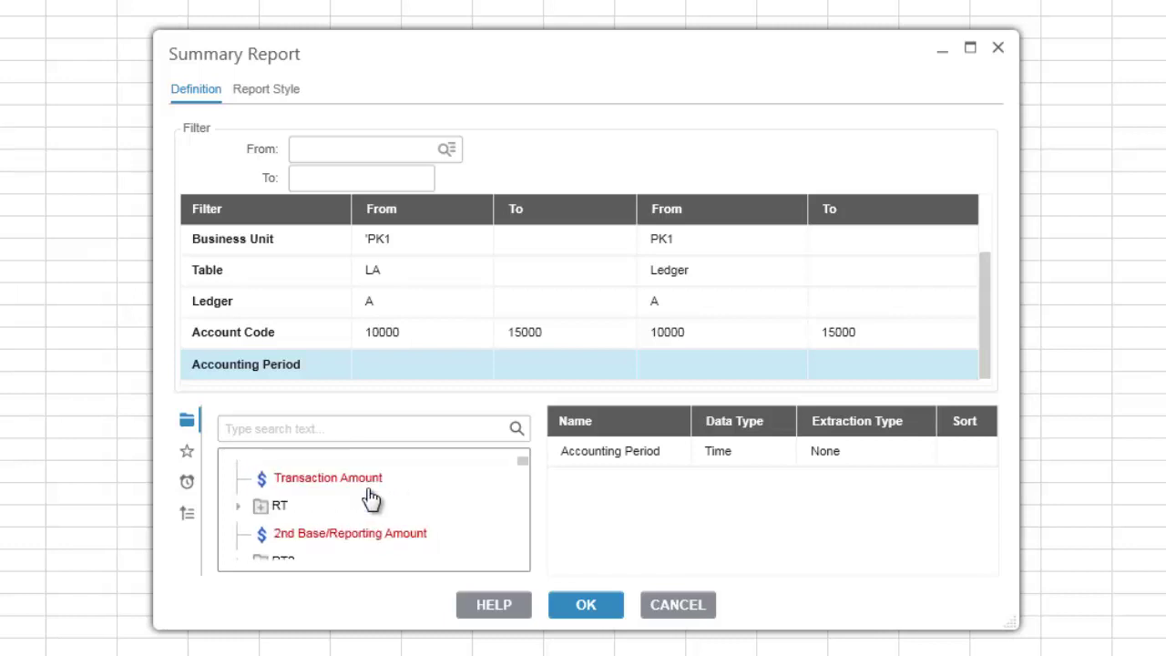
pyautogui.scroll(-2, 358, 527)
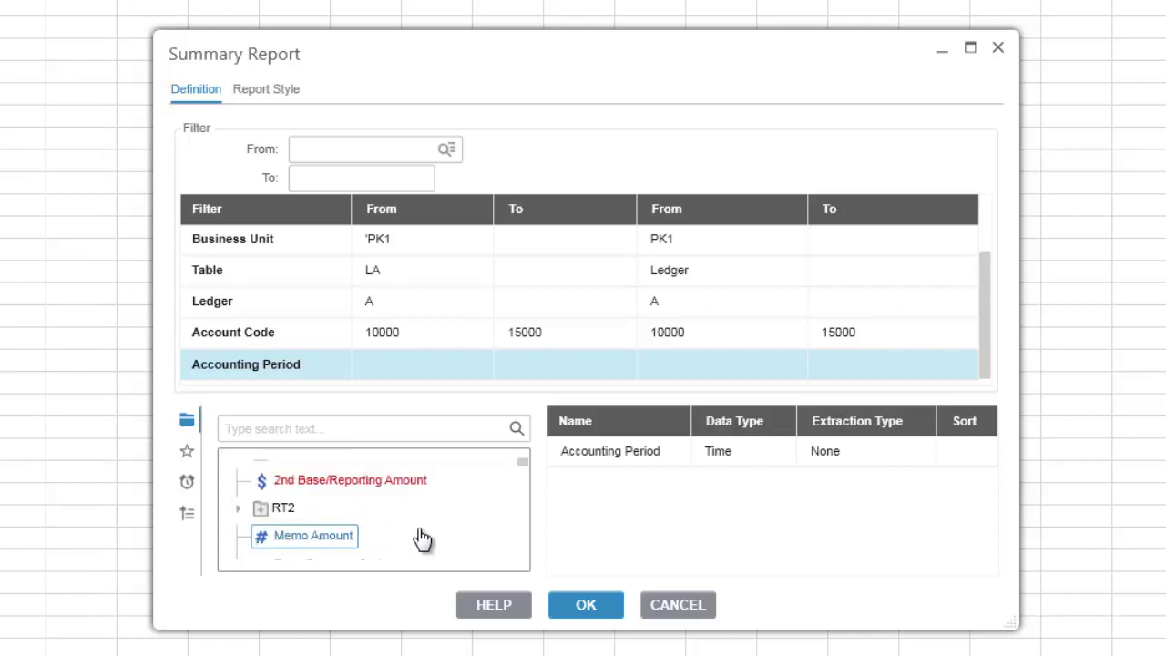
pyautogui.scroll(-4, 413, 522)
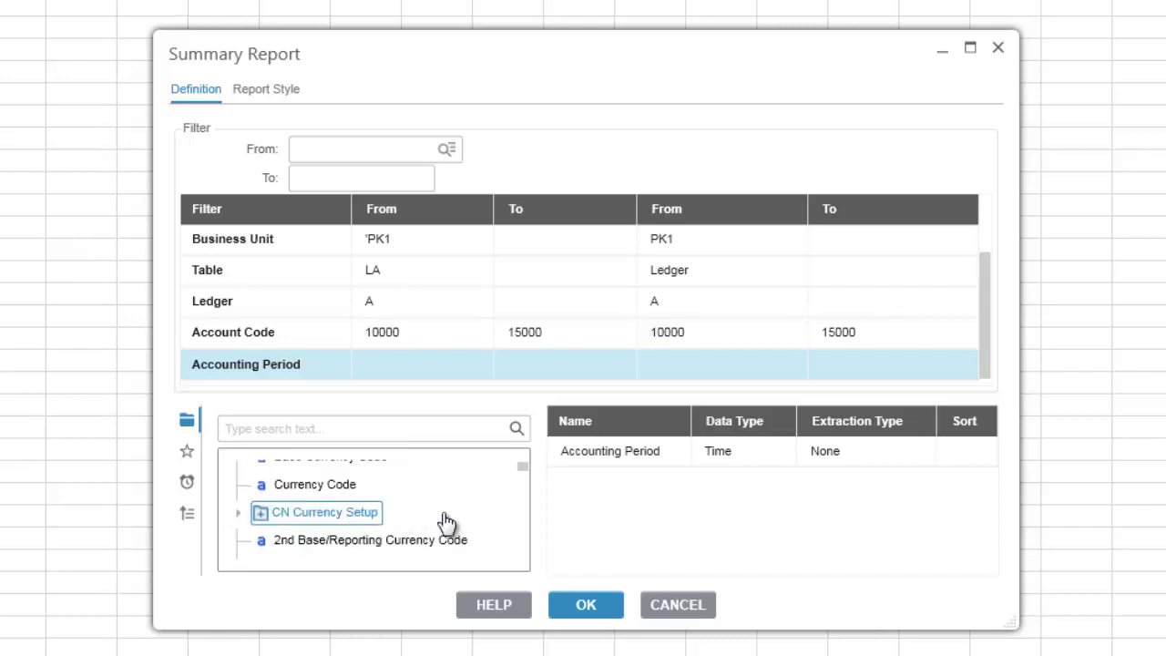
pyautogui.scroll(-1, 447, 522)
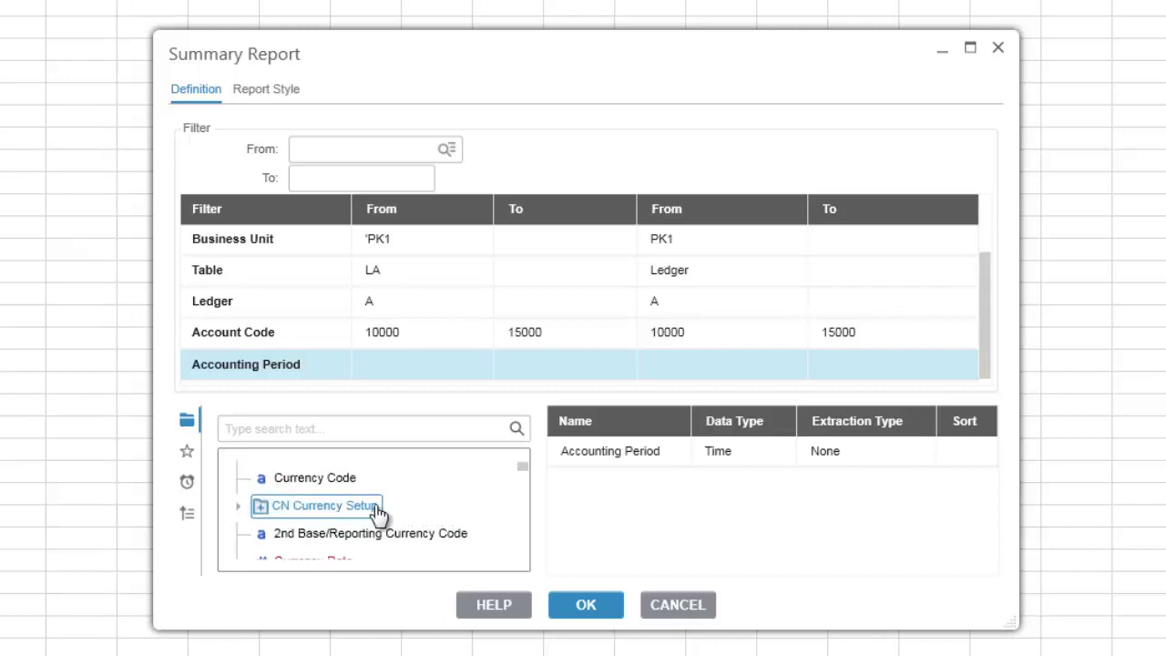
pyautogui.scroll(8, 369, 513)
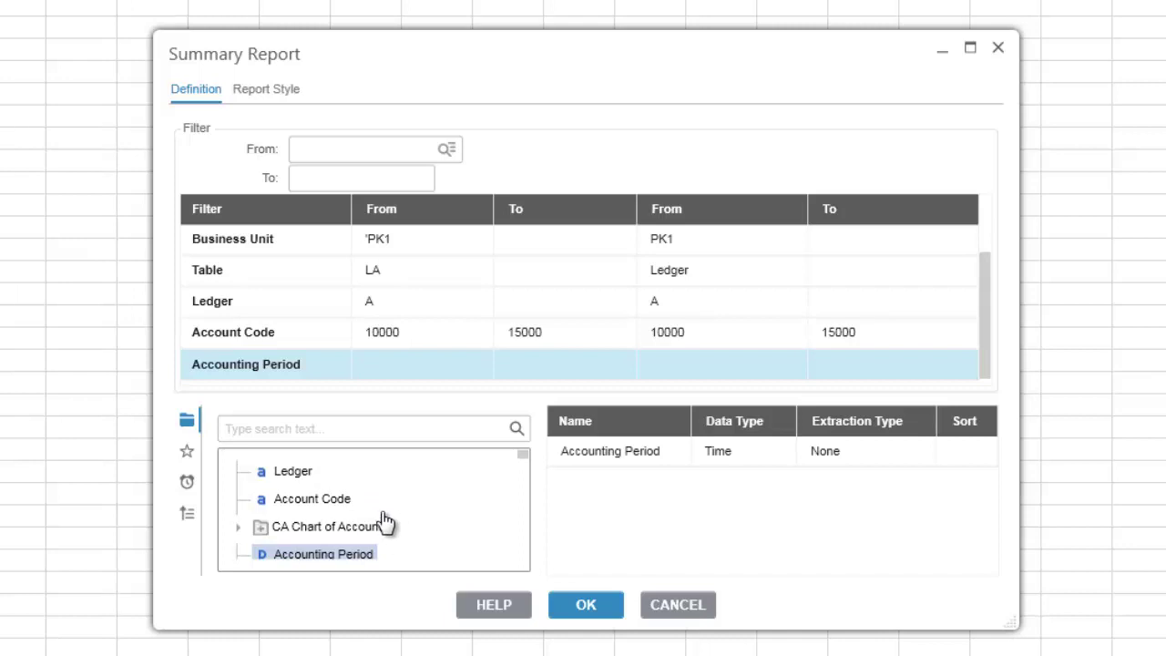
# Step: Expand the CA Chart of Accounts folder and examine the data items inside it
pyautogui.click(265, 536)
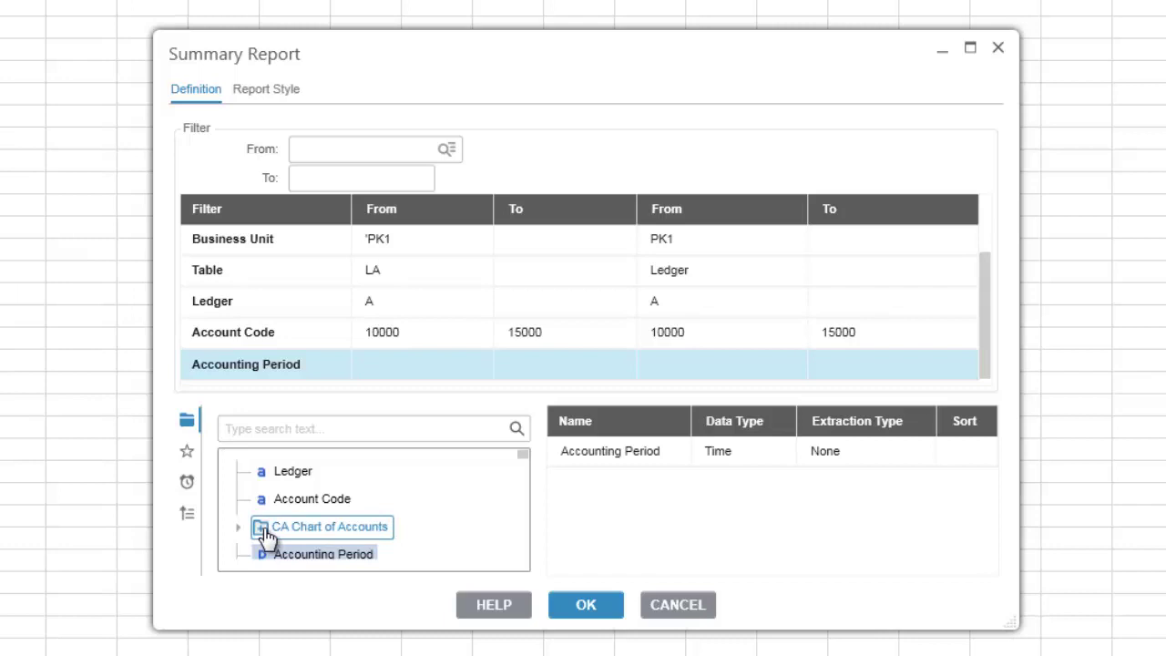
pyautogui.click(237, 530)
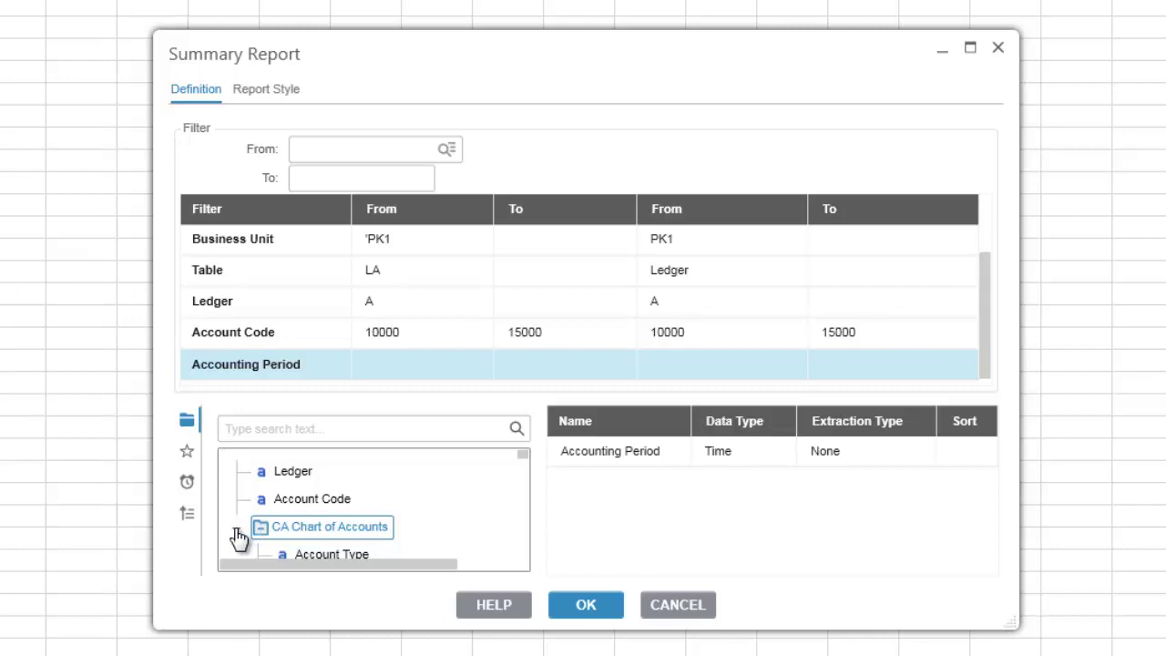
pyautogui.scroll(-1, 377, 529)
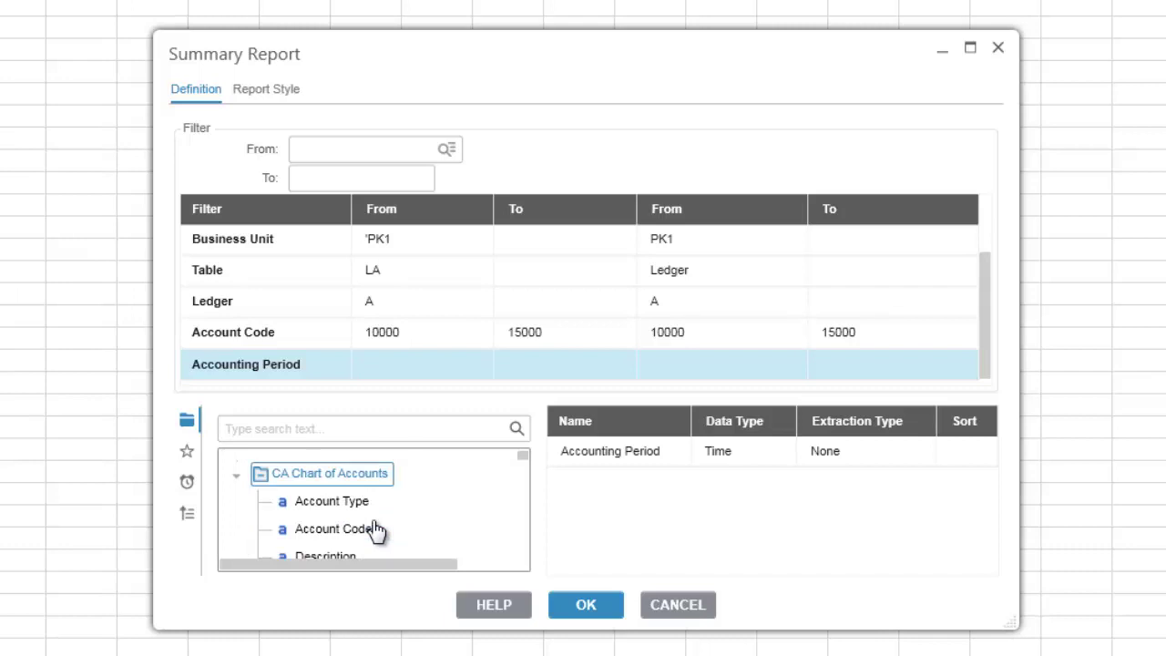
# Step: Search the data items for "journal" and go on to the next match
pyautogui.click(330, 429)
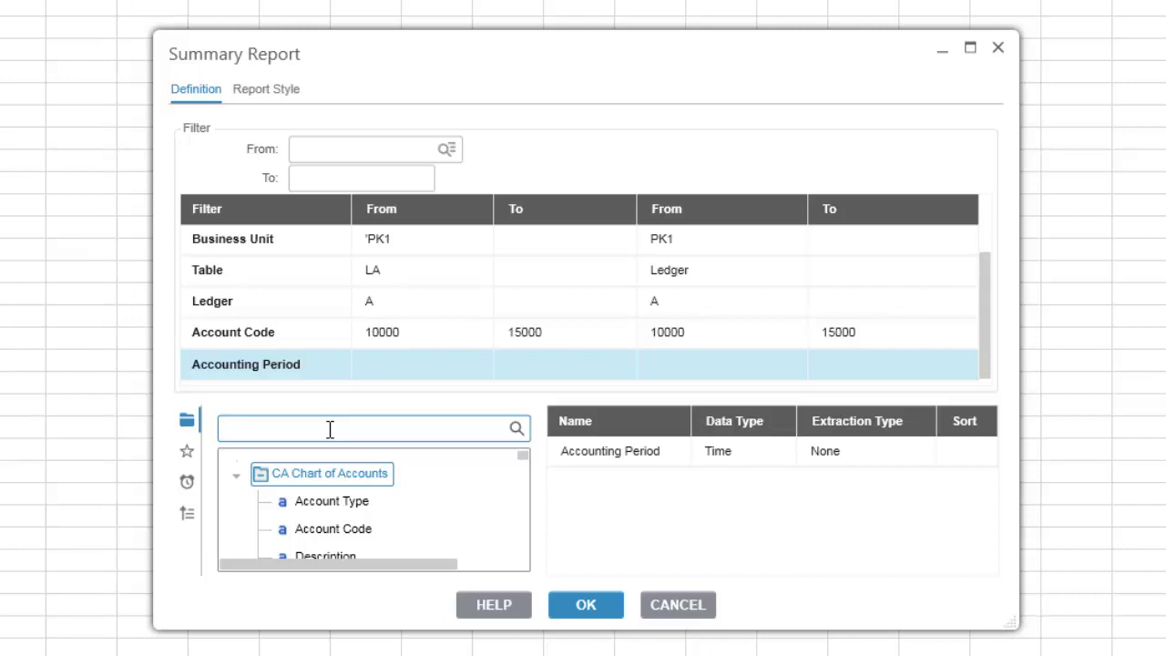
pyautogui.write('journal')
pyautogui.press('Return')
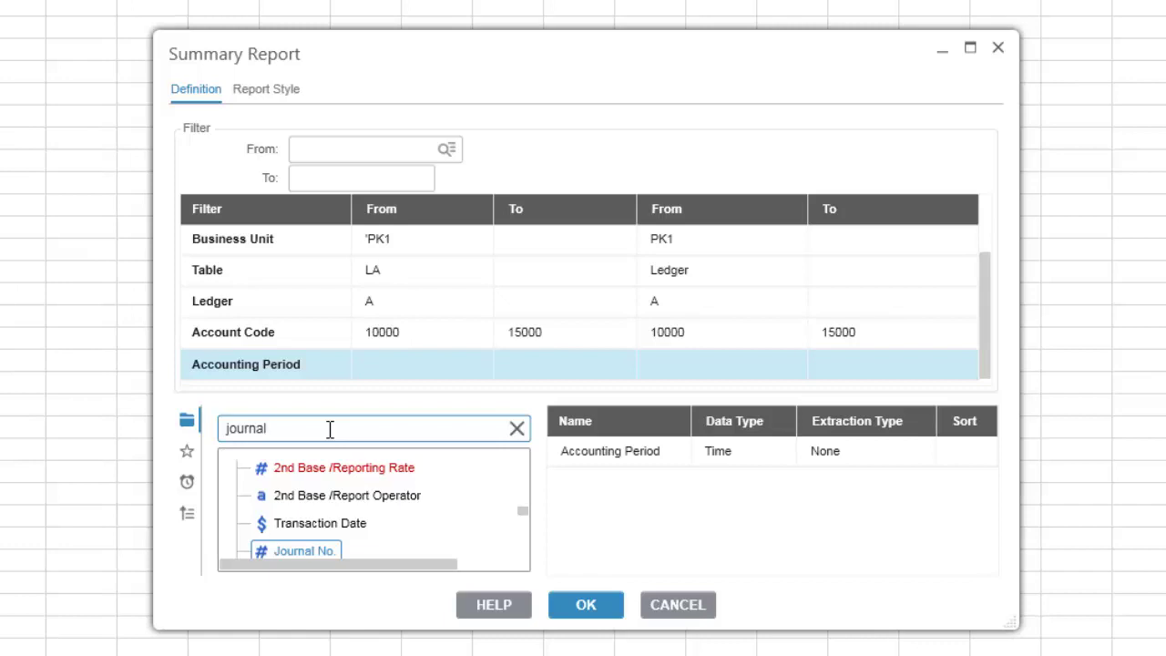
pyautogui.press('F3')
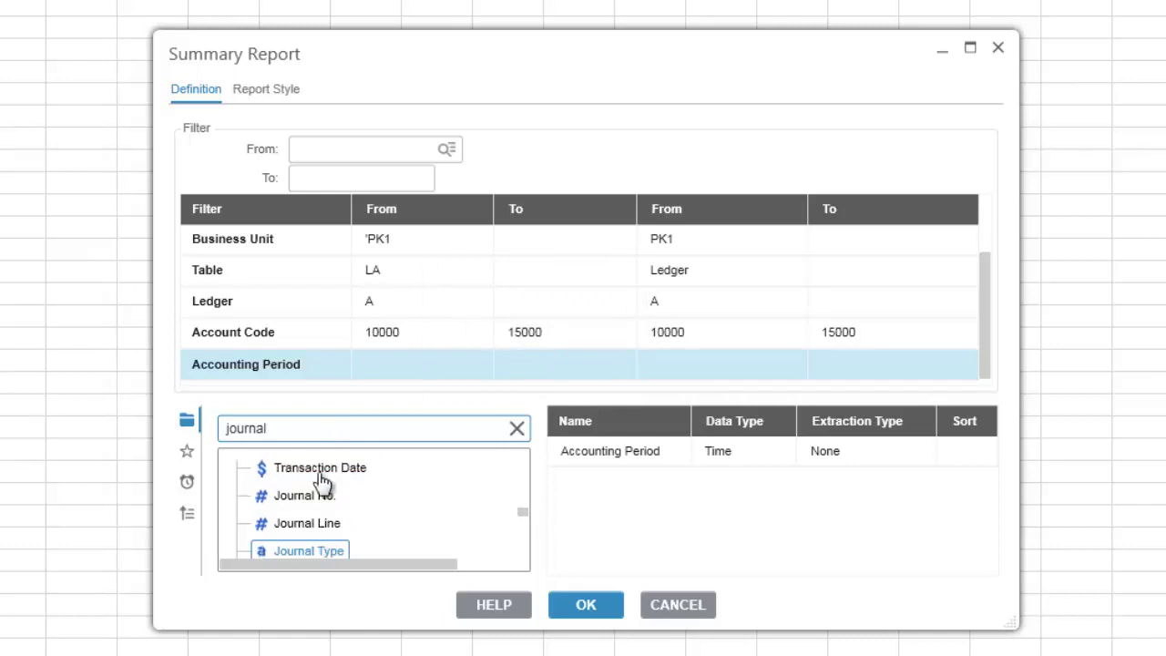
# Step: Add the Transaction Date data item to the favorites
pyautogui.rightClick(319, 472)
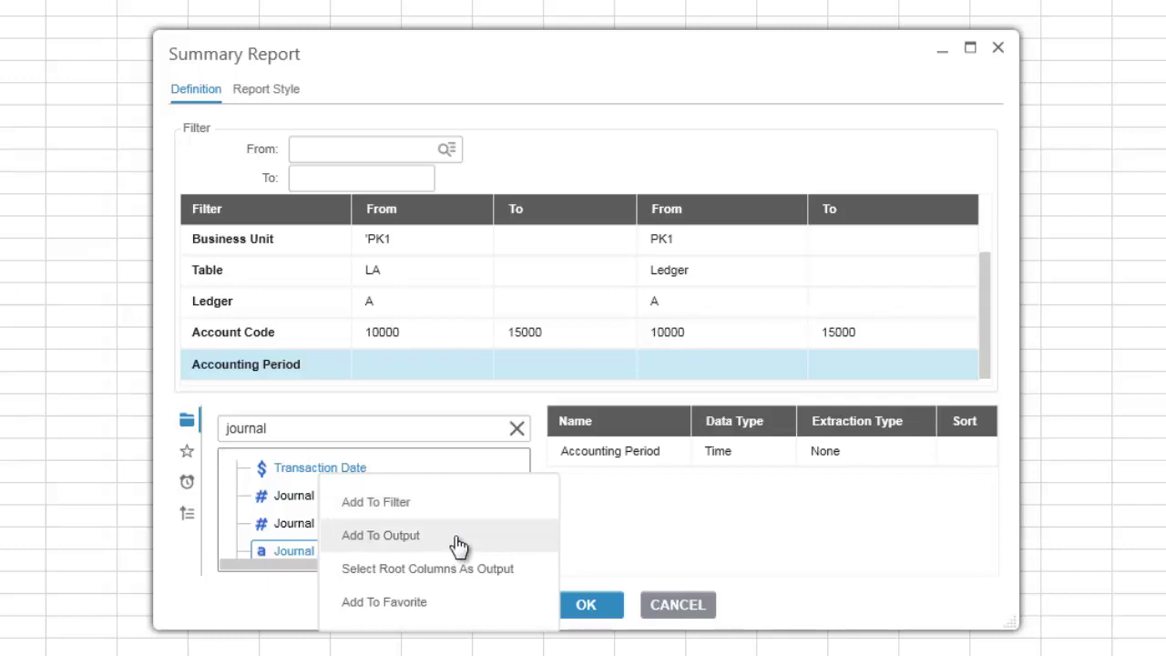
pyautogui.click(458, 609)
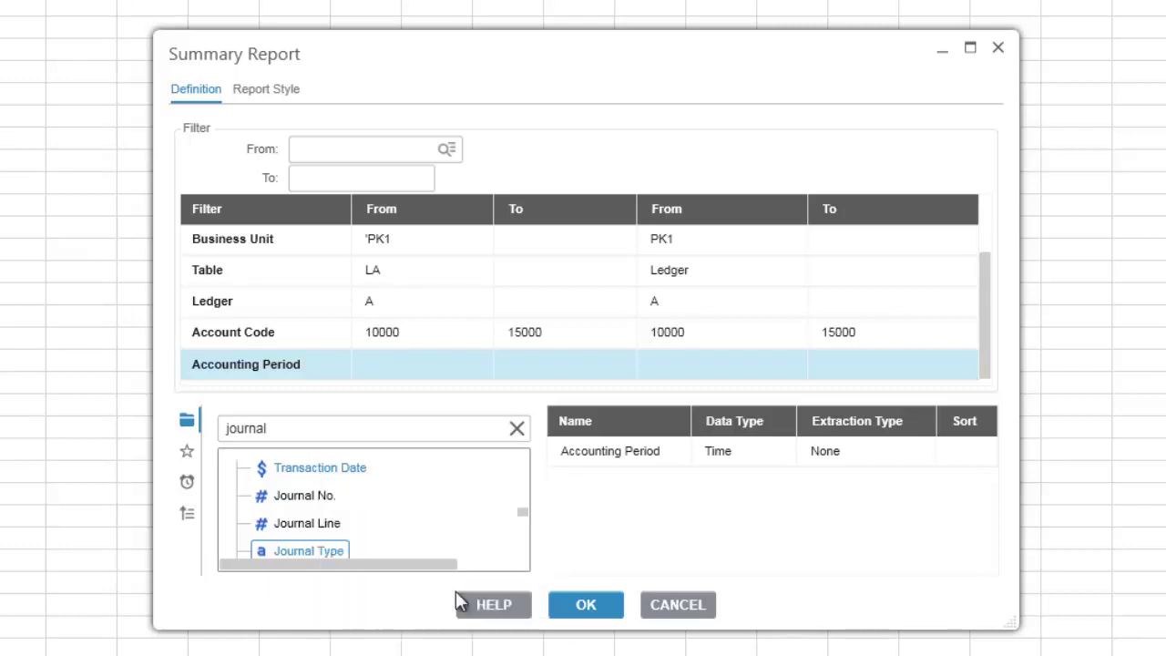
# Step: View the favorite data items and the alphabetically sorted list, and return to the folder view
pyautogui.click(185, 453)
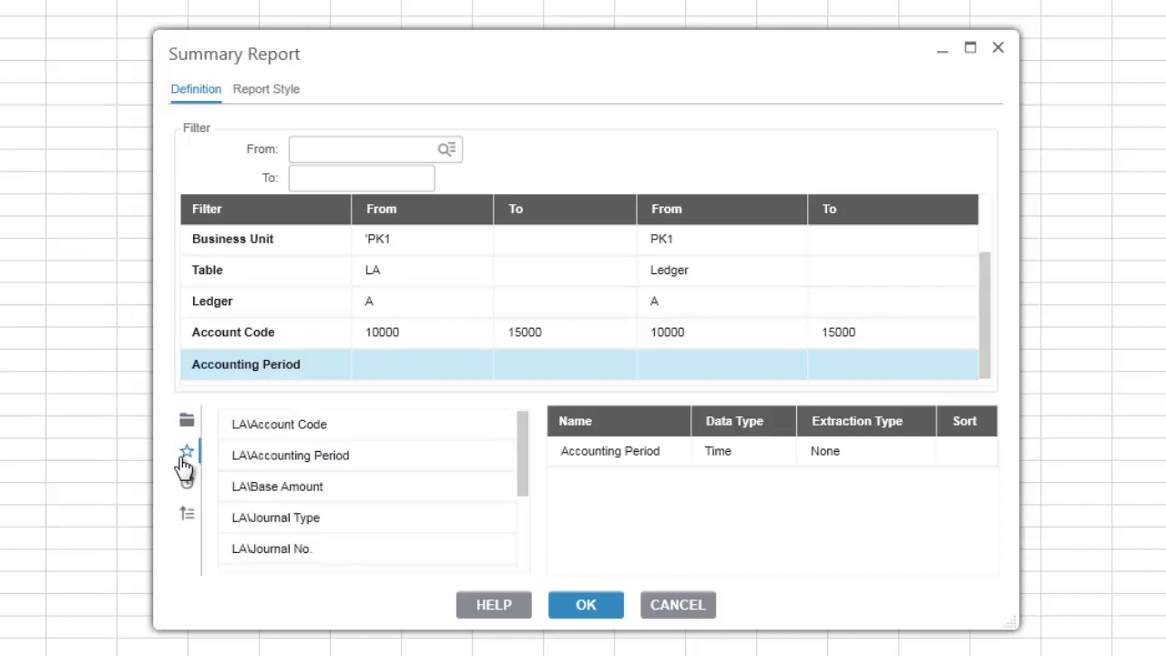
pyautogui.click(184, 521)
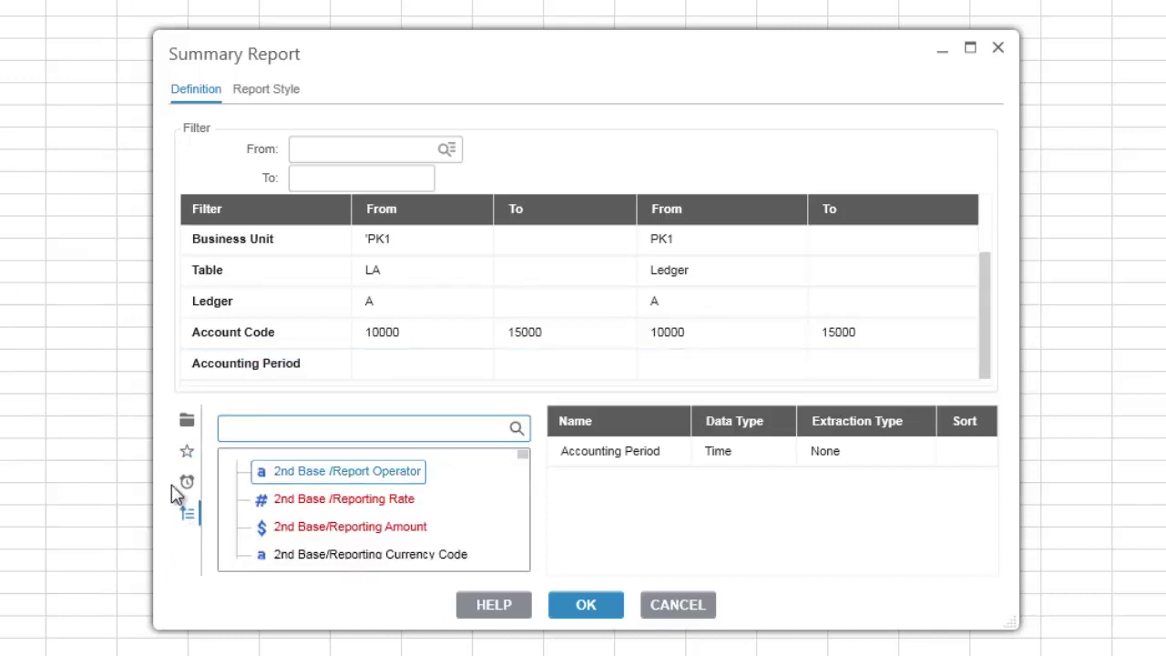
pyautogui.click(186, 420)
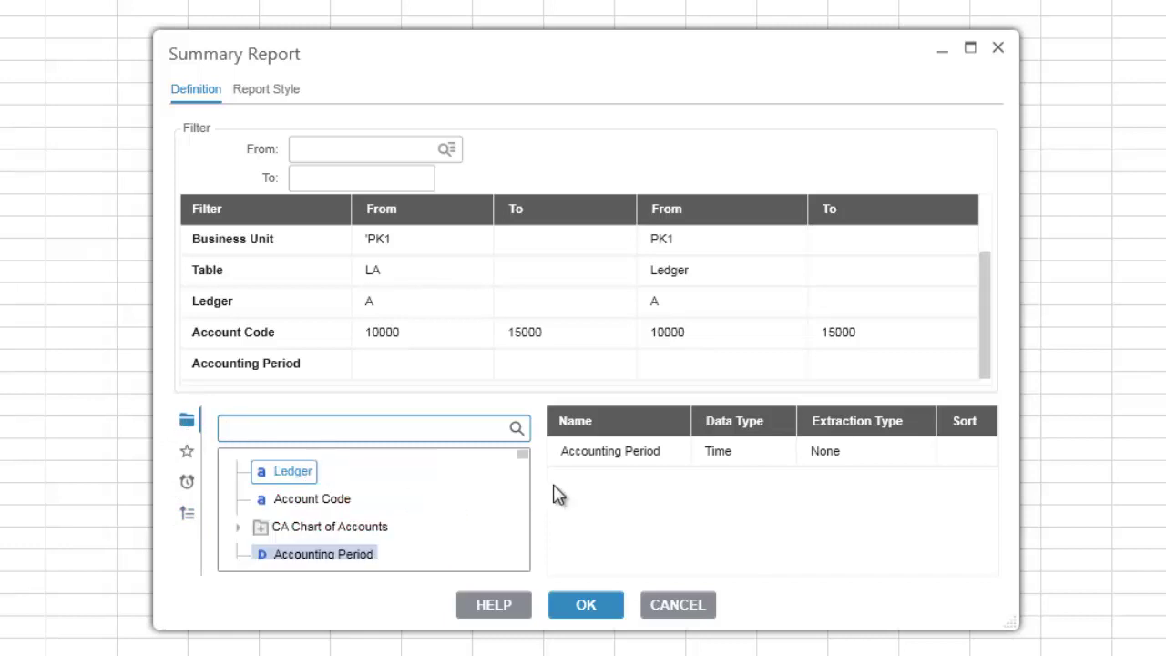
# Step: Add the Account Code and Base Amount data items to the report output
pyautogui.click(319, 509)
pyautogui.moveTo(319, 508); pyautogui.dragTo(707, 533)
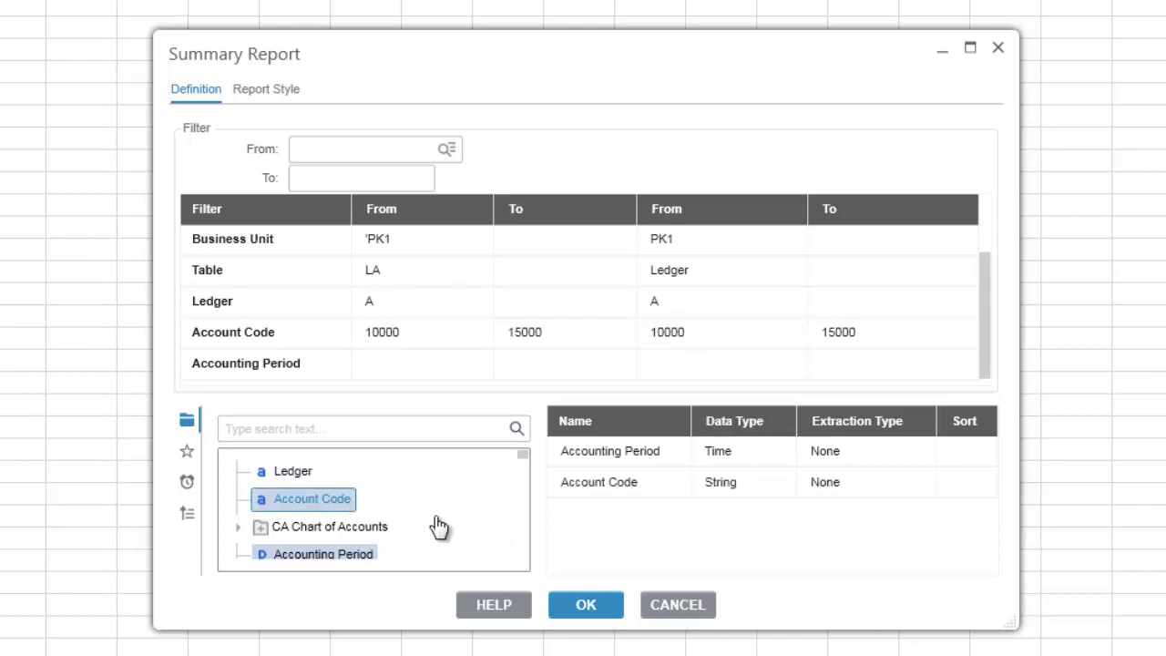
pyautogui.scroll(-1, 373, 522)
pyautogui.click(333, 530)
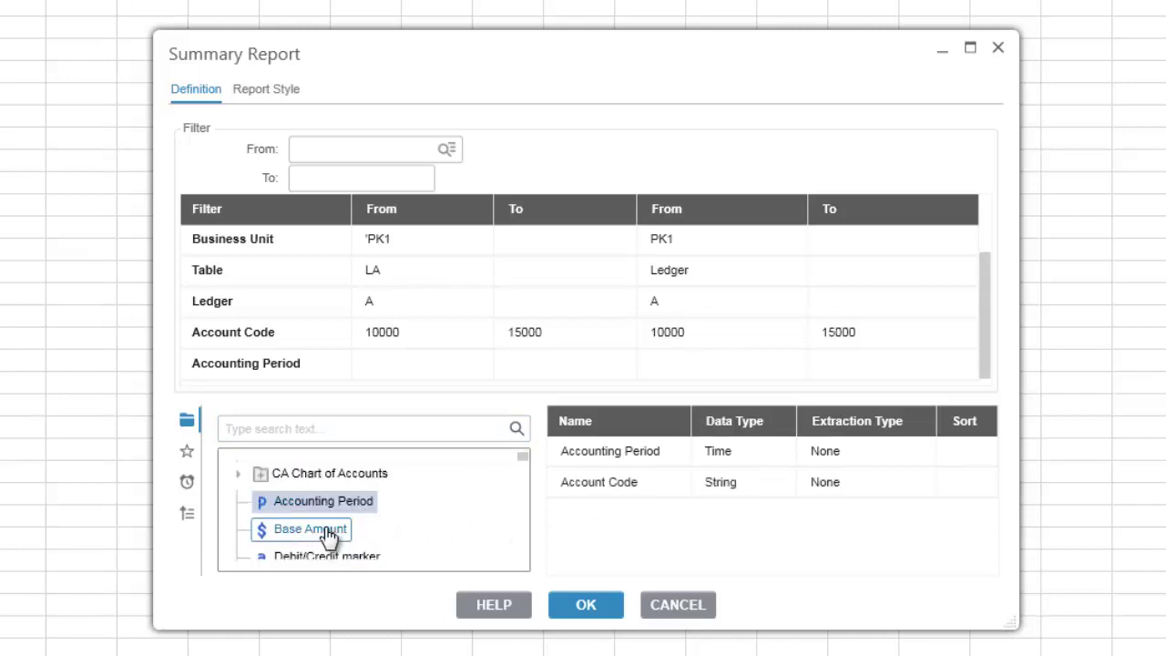
pyautogui.rightClick(326, 539)
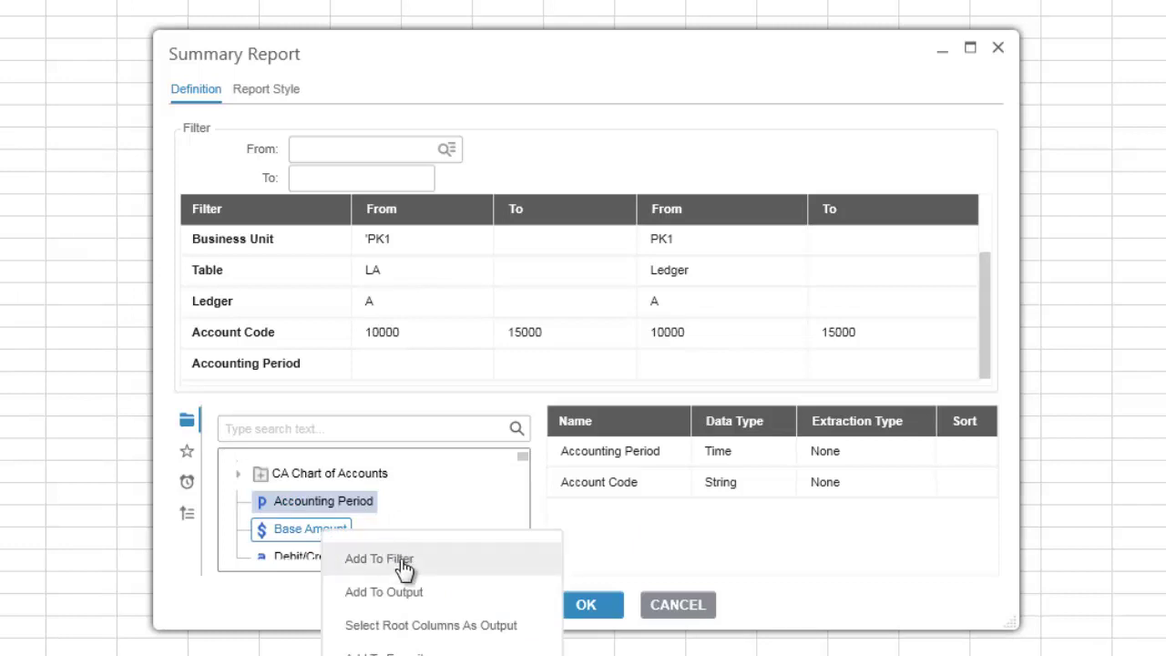
pyautogui.click(421, 594)
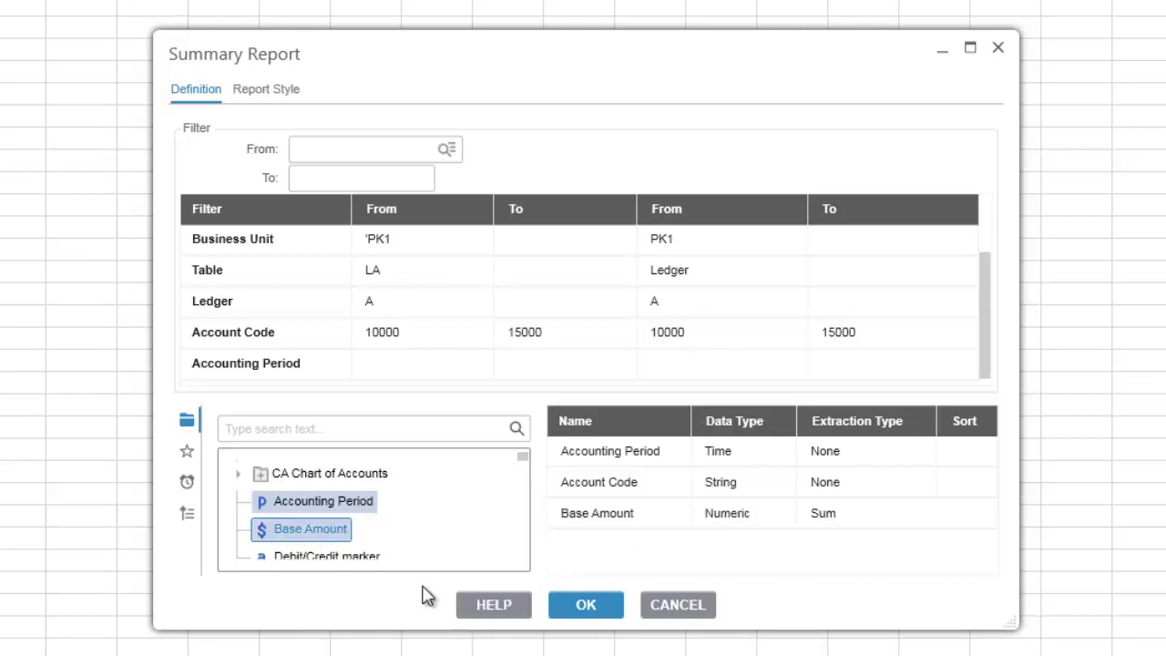
# Step: Add the Transaction Date data item to the report output
pyautogui.scroll(-10, 342, 524)
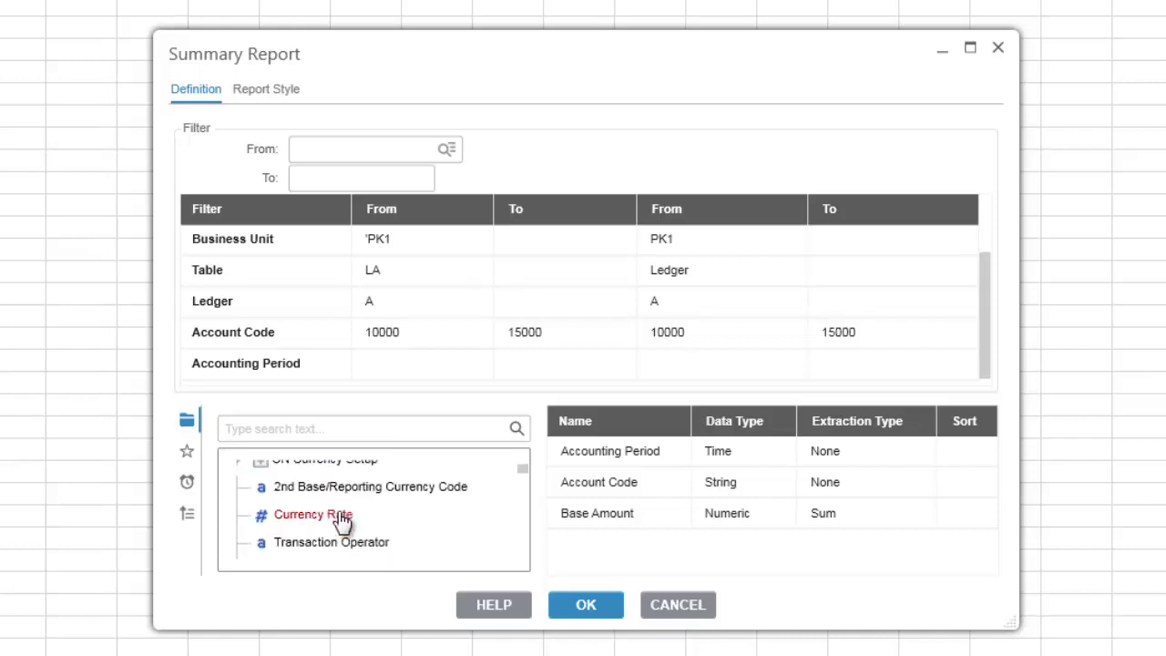
pyautogui.scroll(-4, 342, 519)
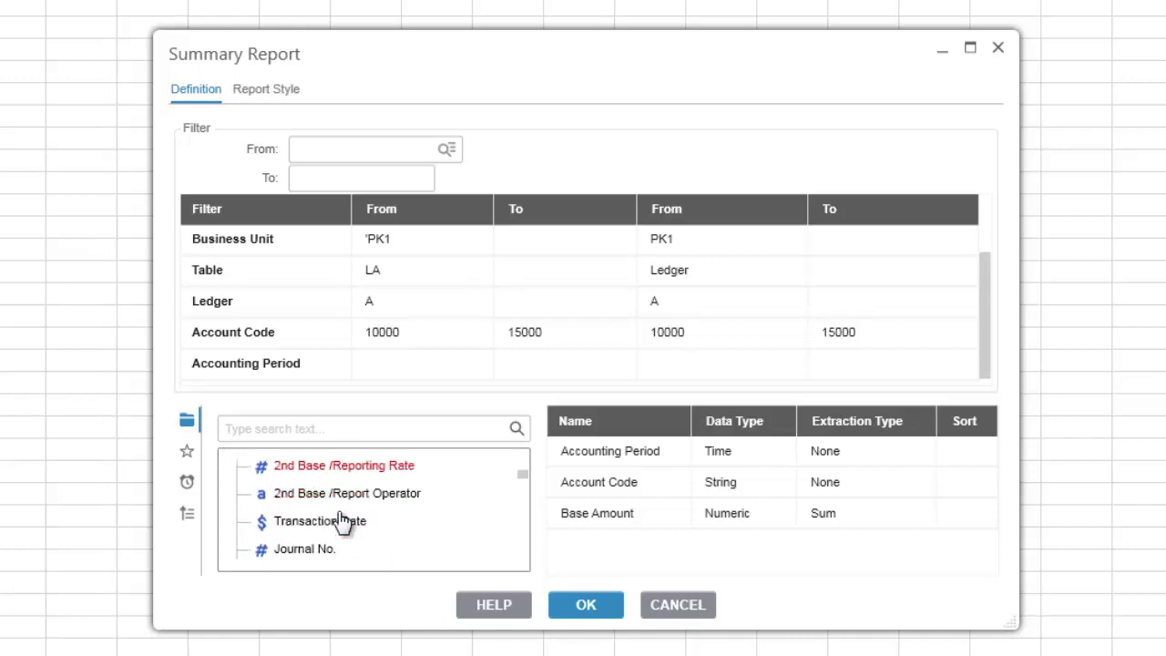
pyautogui.scroll(-2, 341, 520)
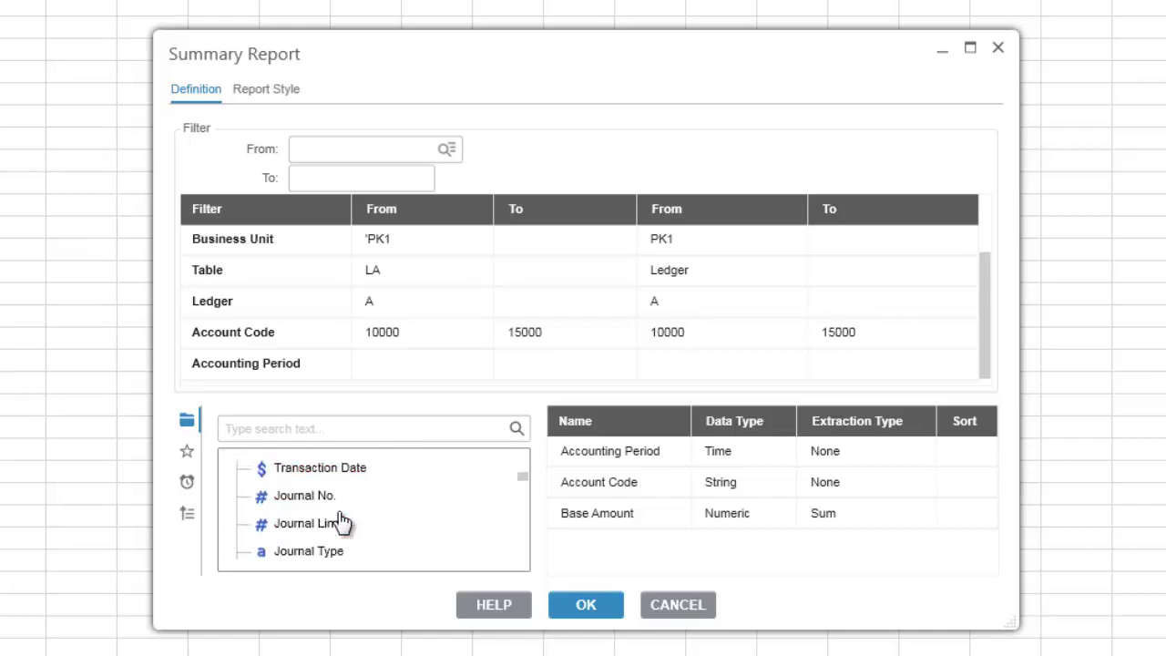
pyautogui.doubleClick(332, 476)
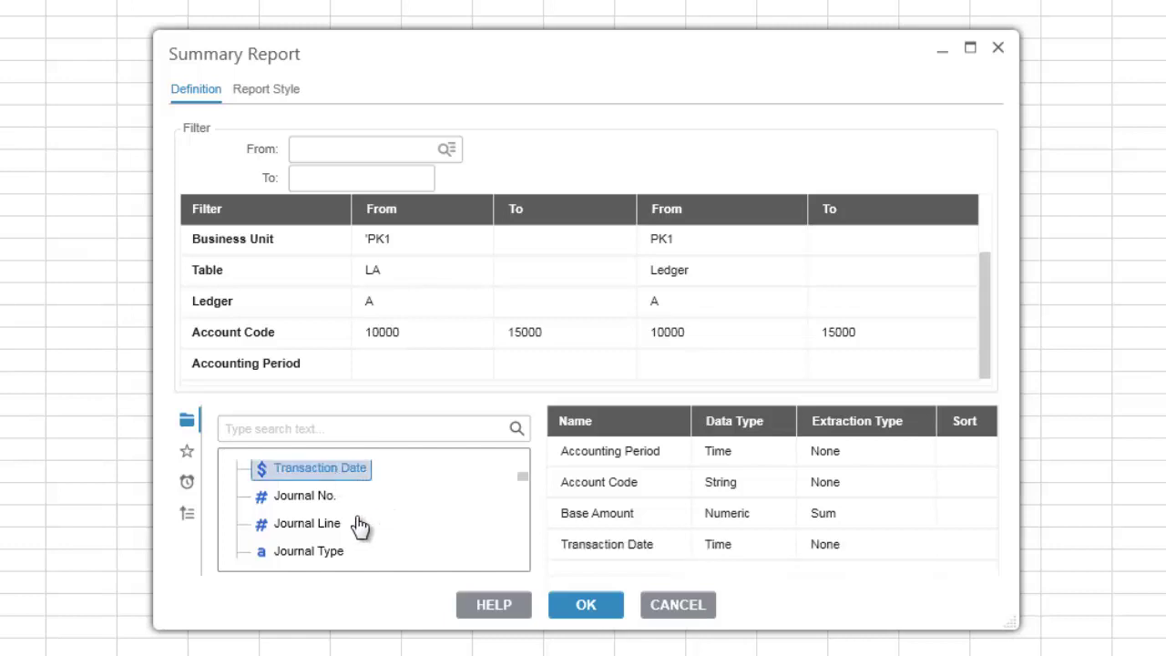
# Step: Add the Journal No. and Journal Type data items to the report output
pyautogui.doubleClick(320, 501)
pyautogui.doubleClick(337, 552)
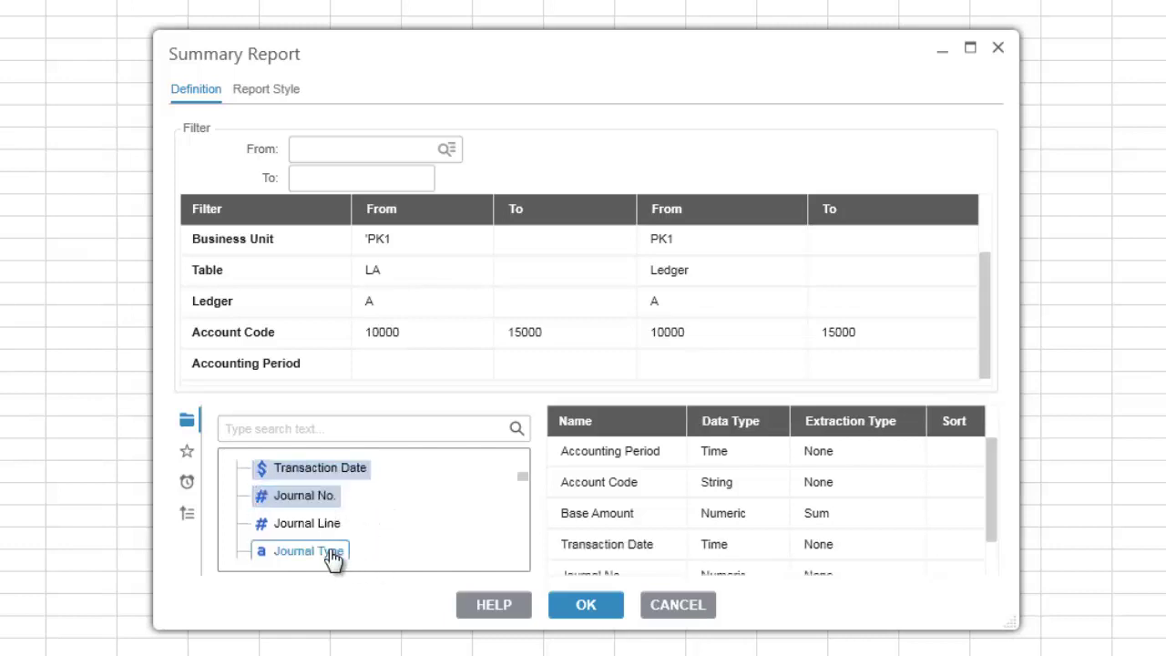
# Step: Reorder the output items, moving Accounting Period below Account Code and Transaction Date above Base Amount
pyautogui.click(643, 455)
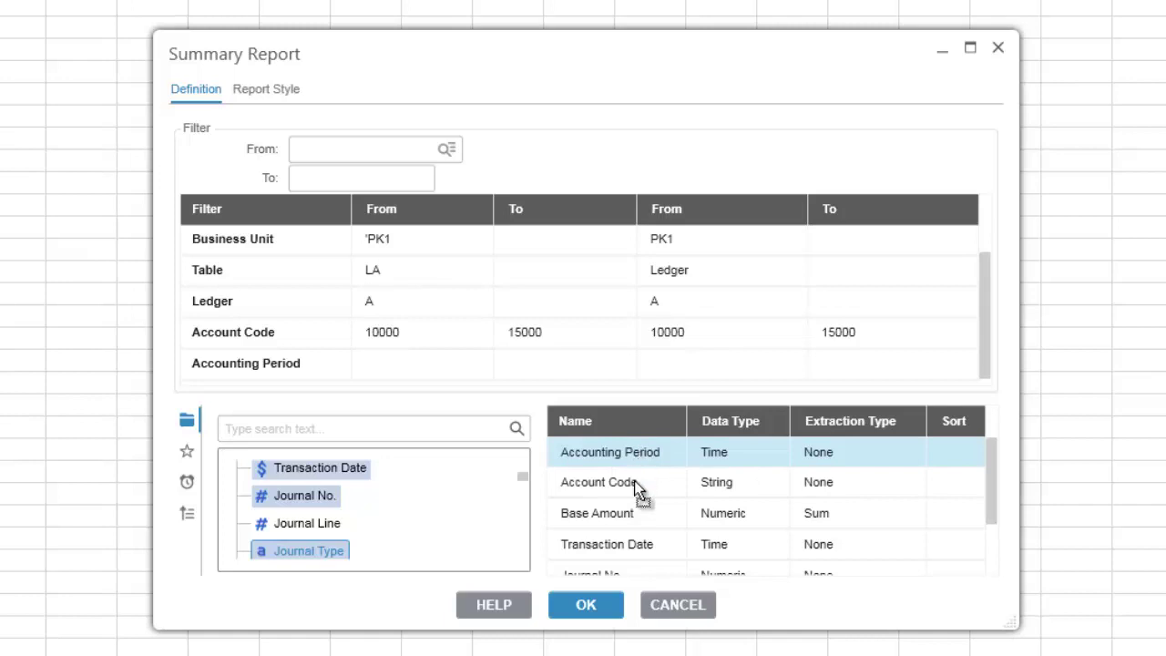
pyautogui.moveTo(635, 481); pyautogui.dragTo(635, 520)
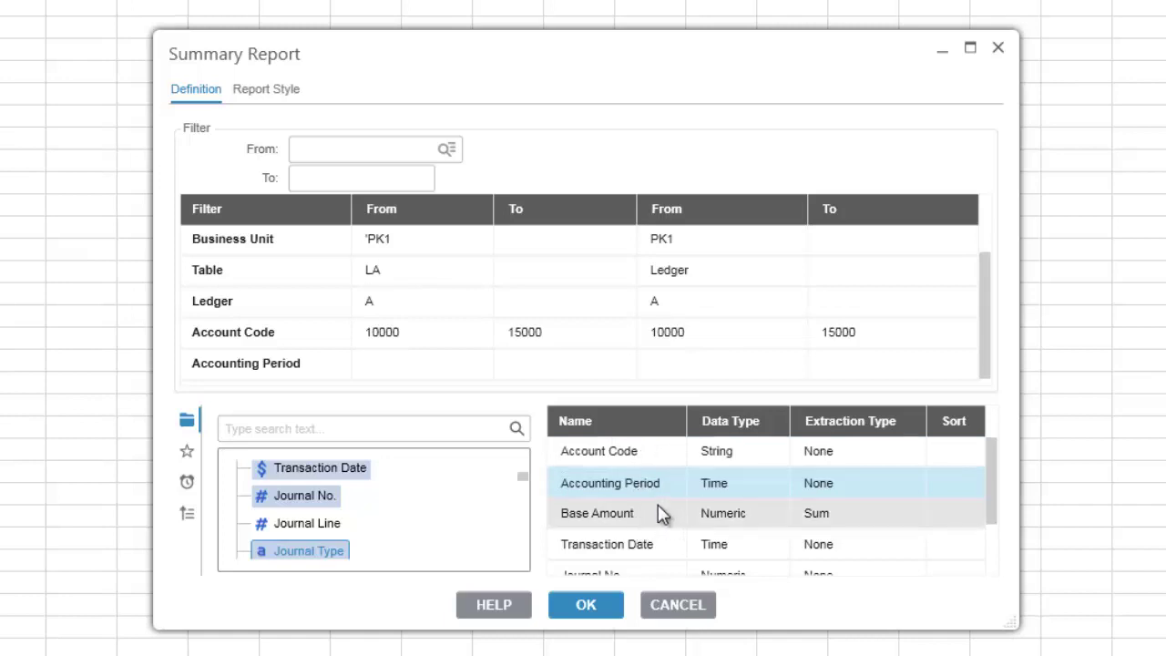
pyautogui.click(662, 516)
pyautogui.click(647, 551)
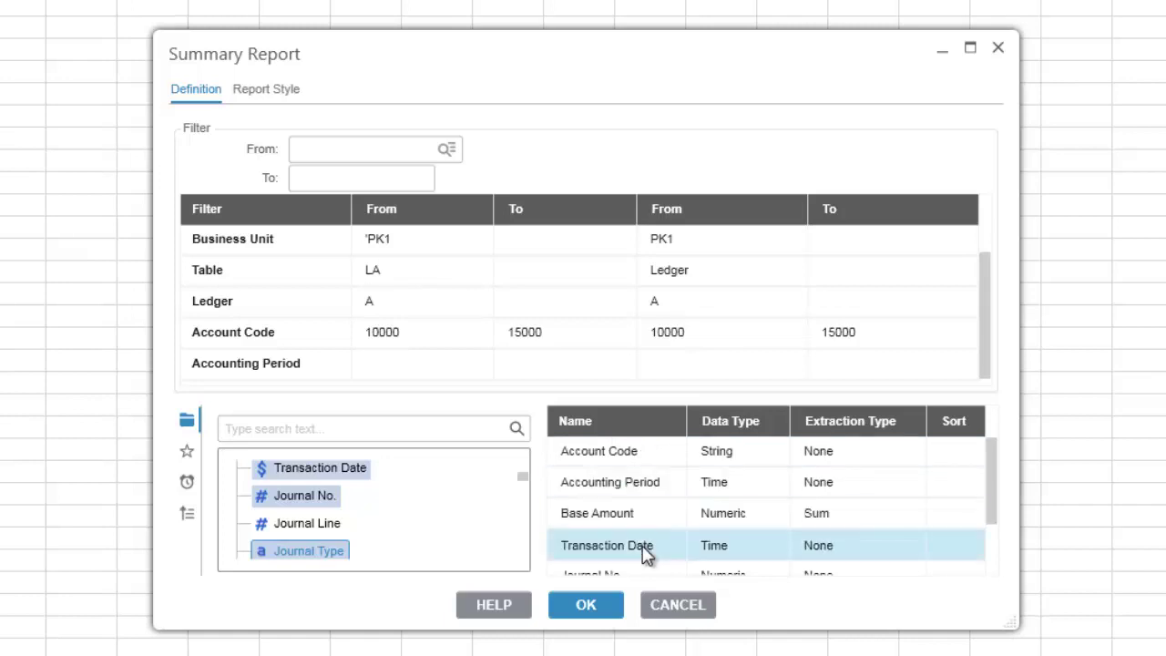
pyautogui.moveTo(647, 551); pyautogui.dragTo(650, 513)
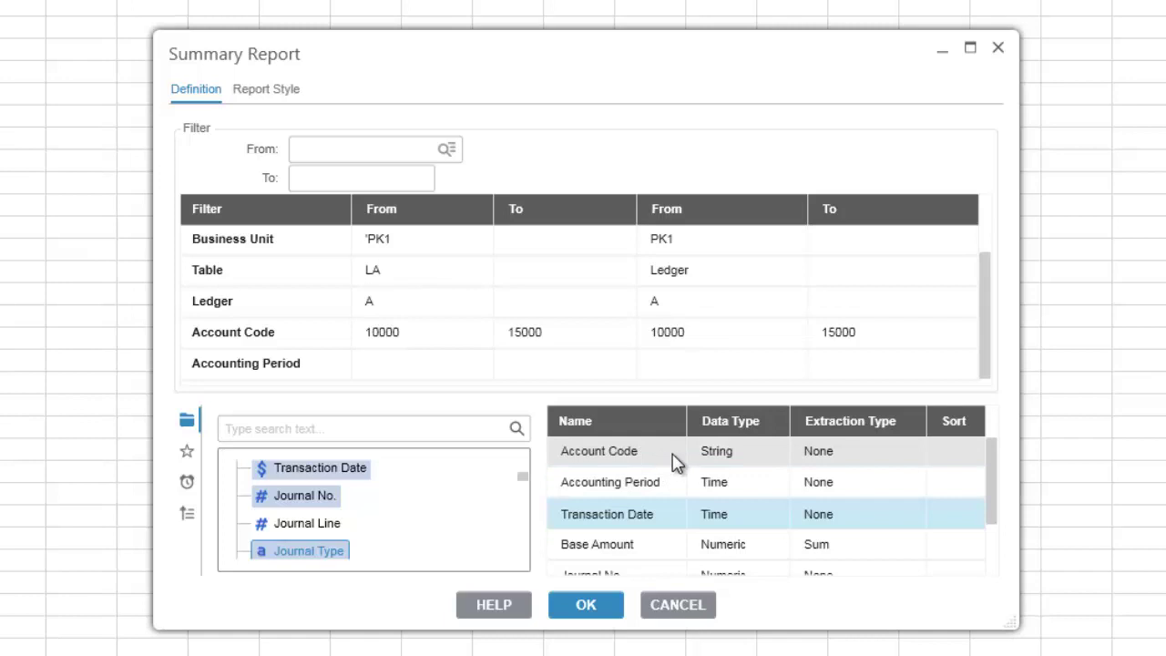
# Step: Remove the Journal Type and Journal No. items from the report output
pyautogui.click(629, 460)
pyautogui.scroll(-1, 635, 502)
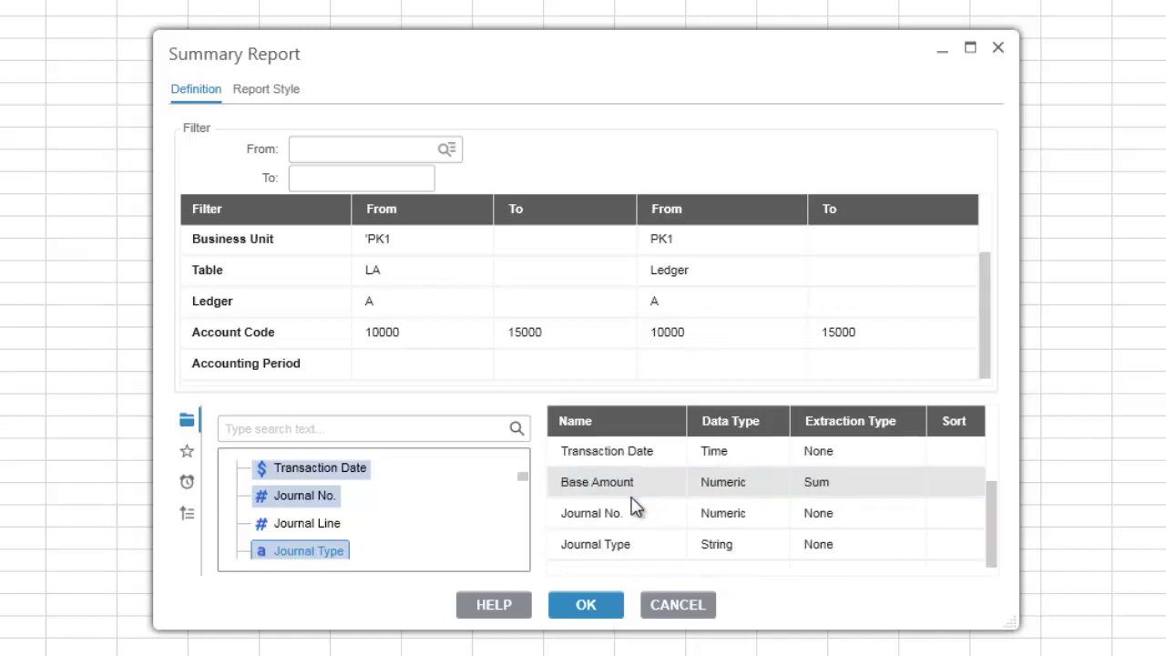
pyautogui.click(637, 551)
pyautogui.press('Delete')
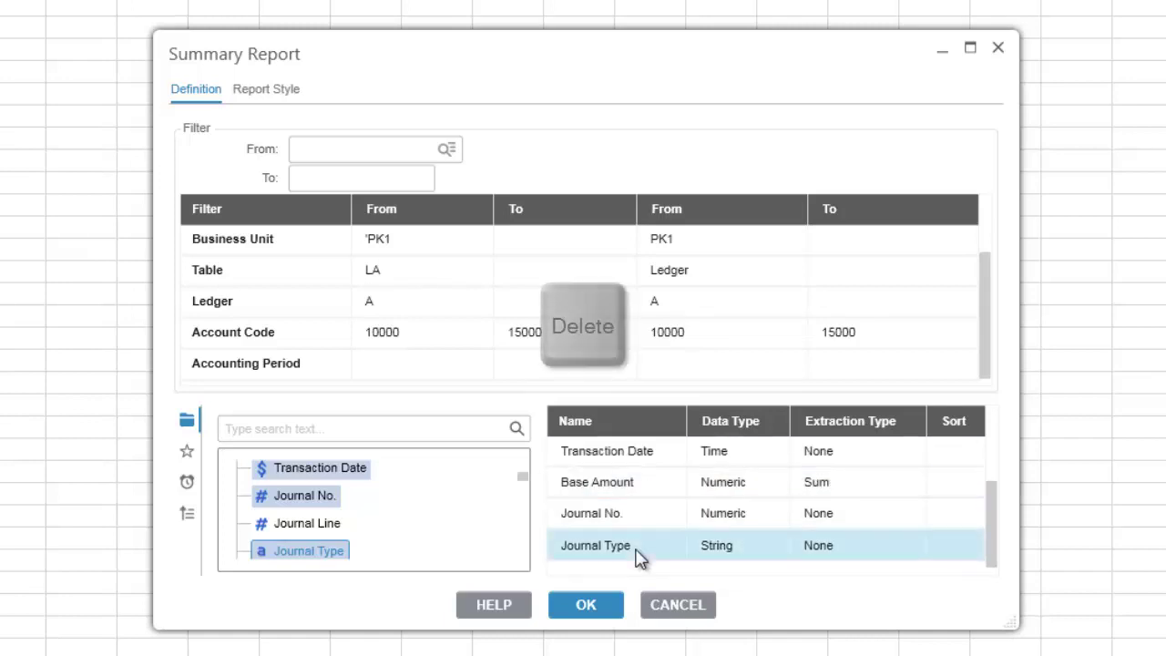
pyautogui.press('Delete')
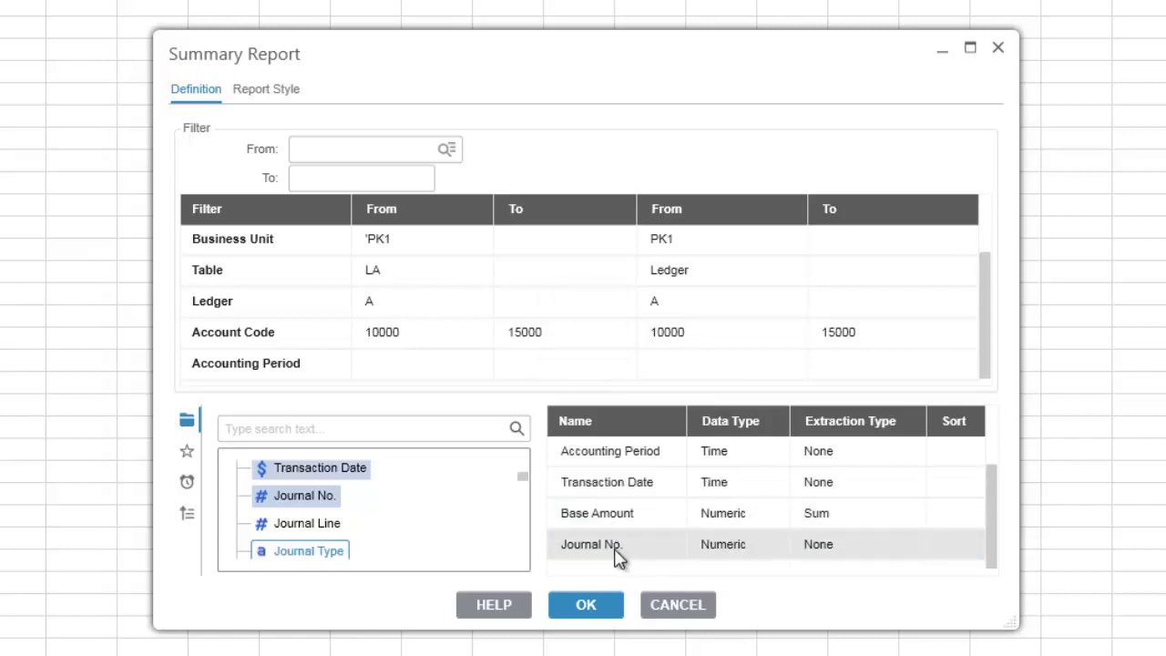
pyautogui.click(626, 551)
pyautogui.moveTo(627, 552); pyautogui.dragTo(334, 507)
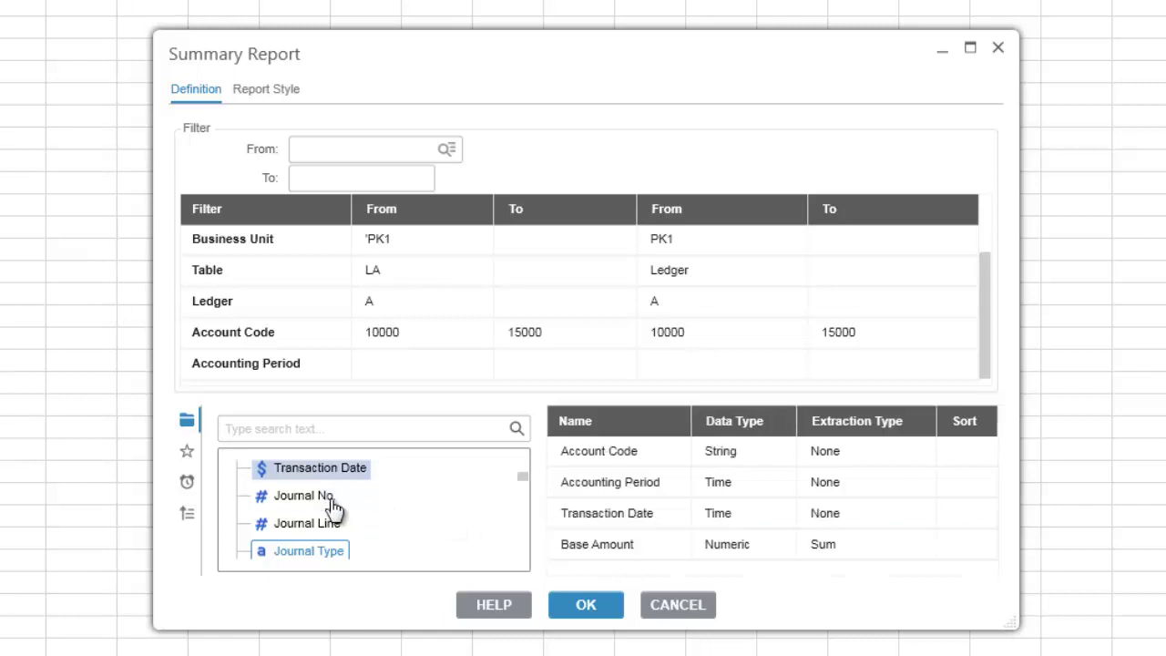
# Step: Select the range of output items from Account Code through Transaction Date
pyautogui.click(627, 462)
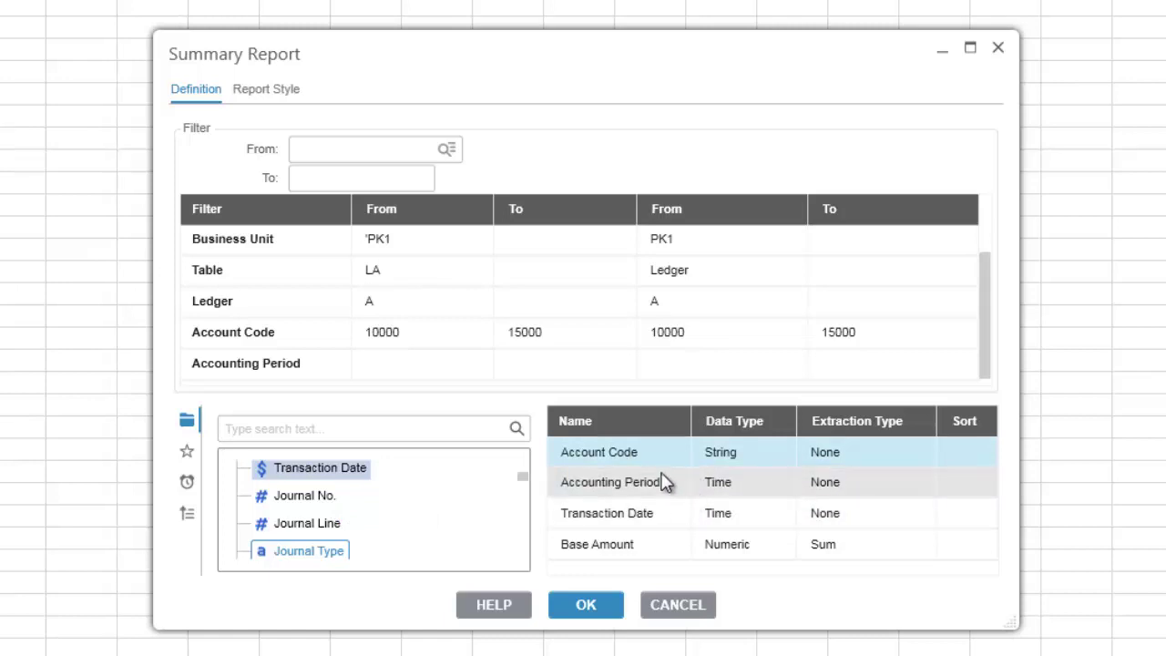
pyautogui.press('shift')
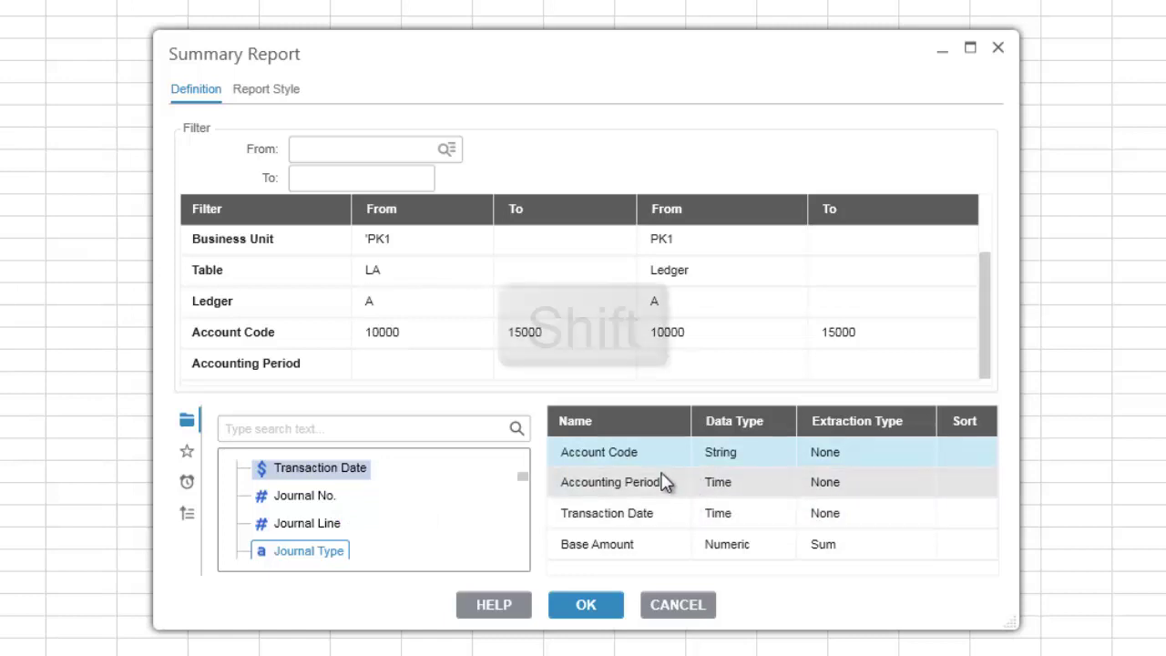
pyautogui.keyDown('shift'); pyautogui.click(641, 513); pyautogui.keyUp('shift')
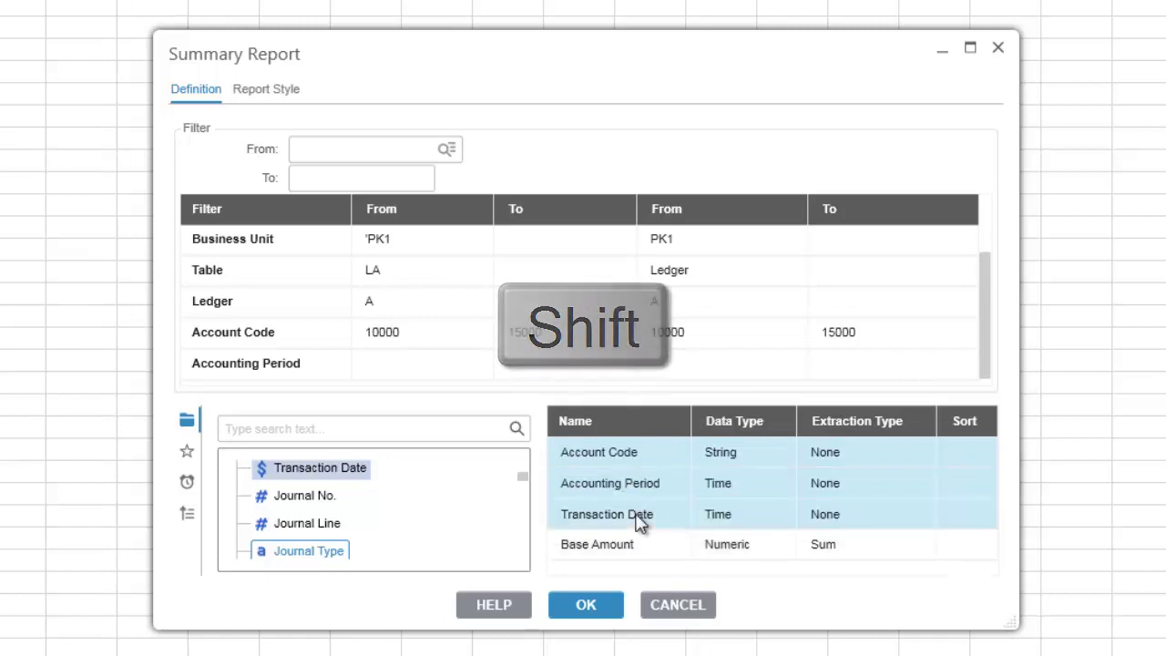
# Step: Remove the non-adjacent Accounting Period and Base Amount items together from the report output
pyautogui.click(644, 452)
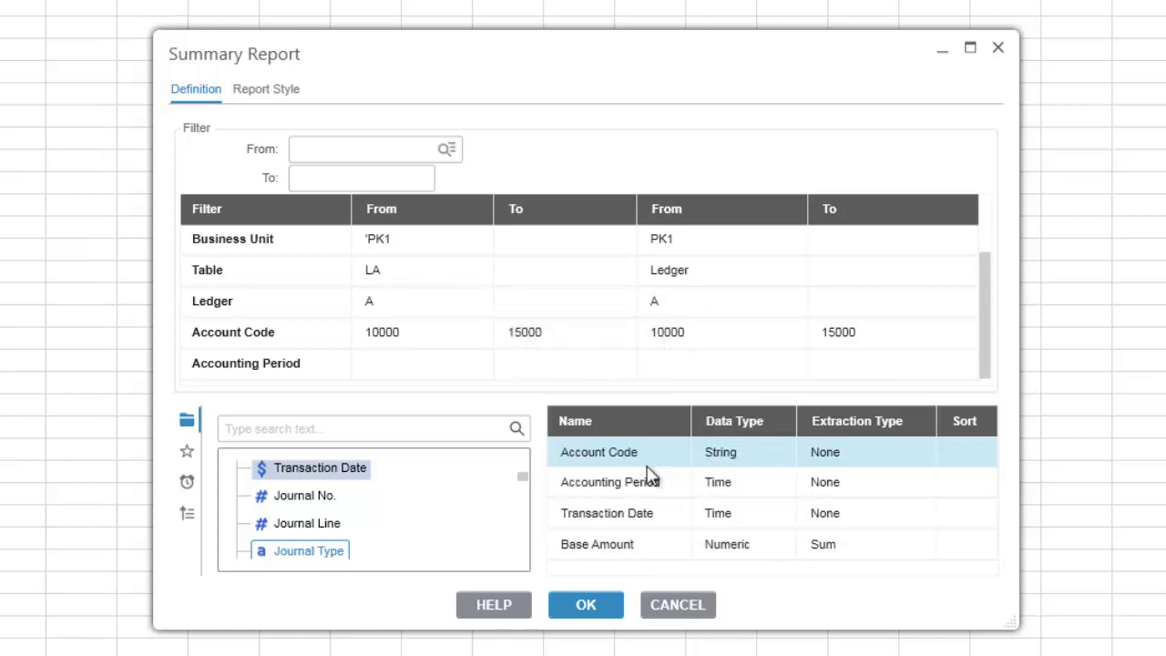
pyautogui.keyDown('ctrl'); pyautogui.click(647, 546); pyautogui.keyUp('ctrl')
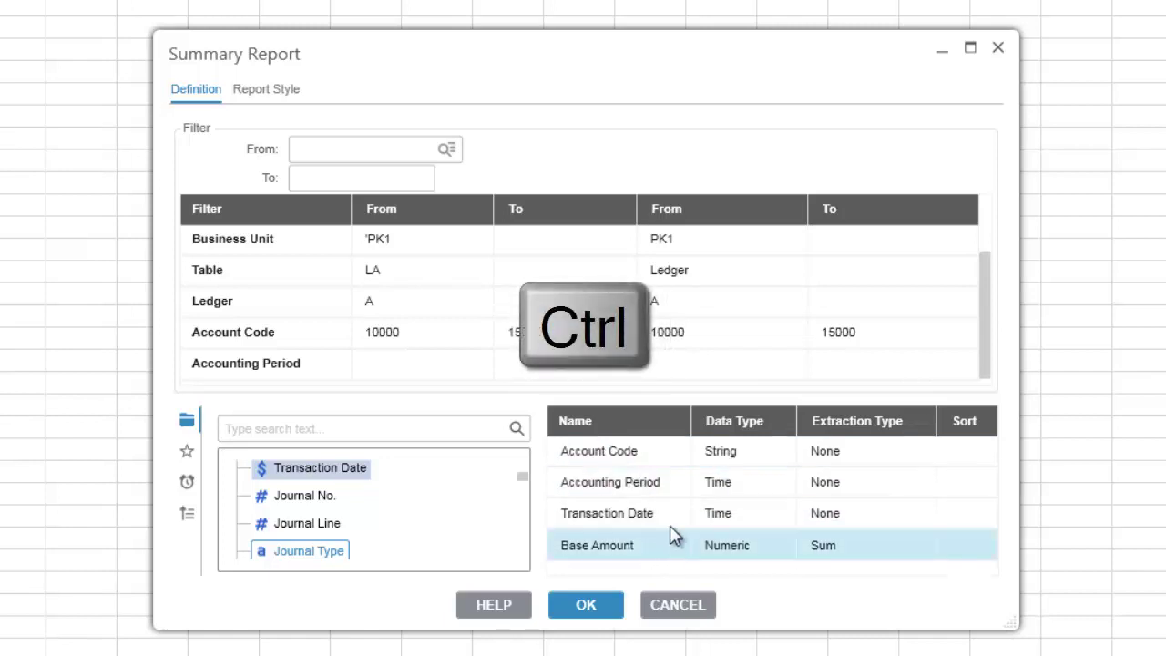
pyautogui.keyDown('ctrl'); pyautogui.click(672, 484); pyautogui.keyUp('ctrl')
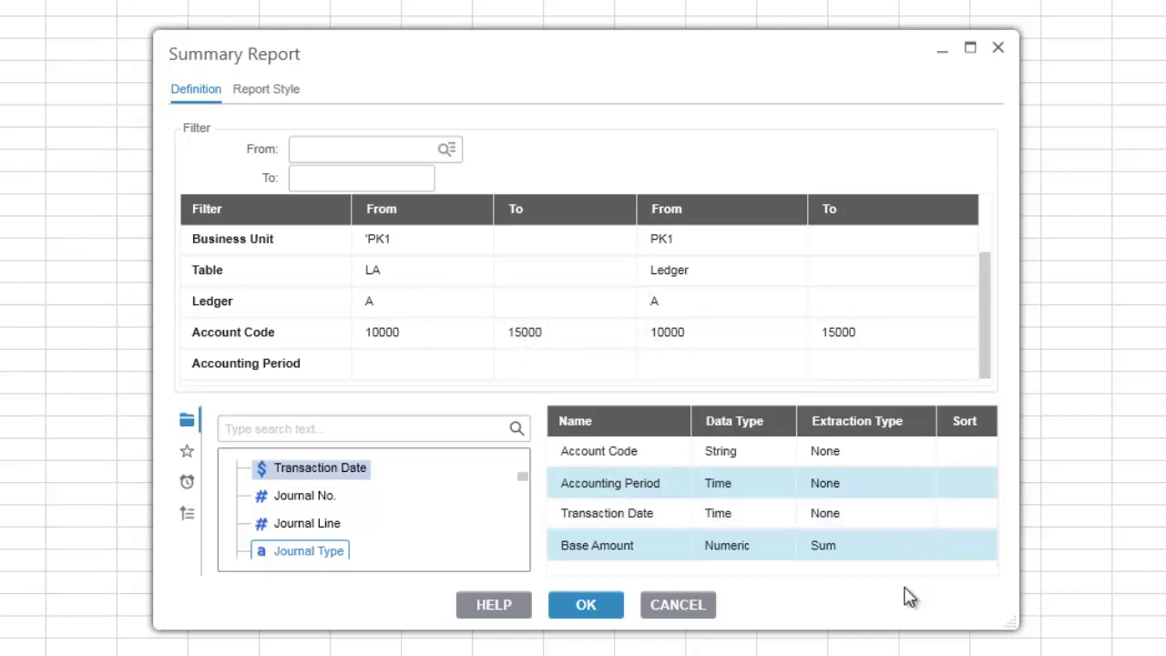
pyautogui.press('Delete')
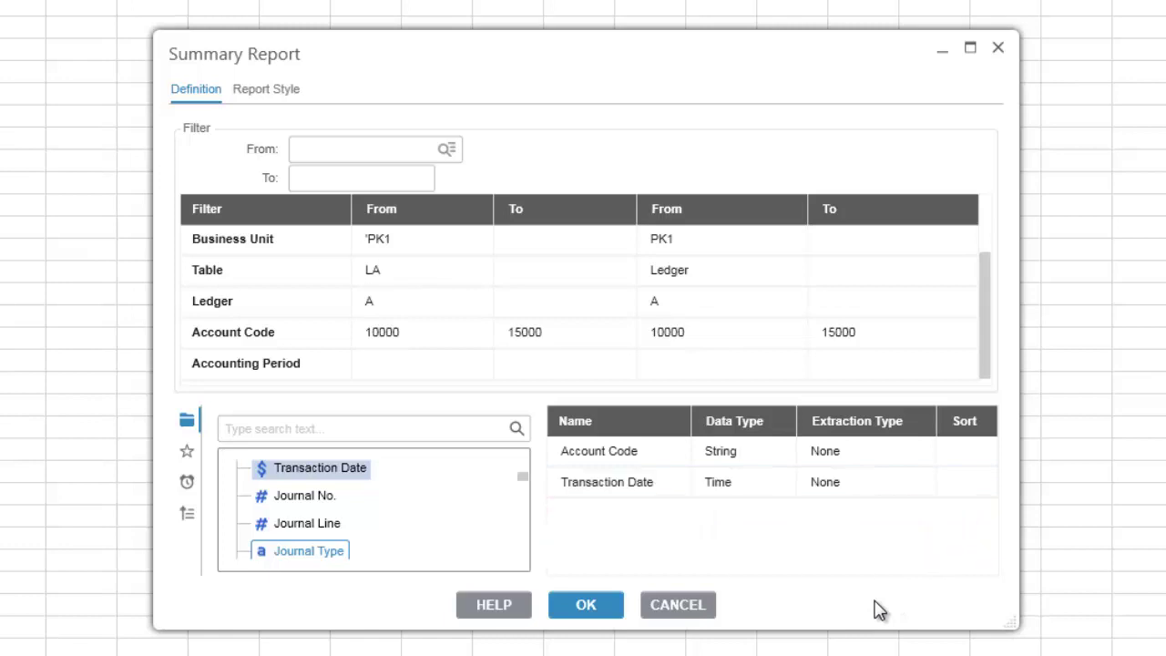
# Step: Clear the report output by removing Account Code and Transaction Date together
pyautogui.click(615, 494)
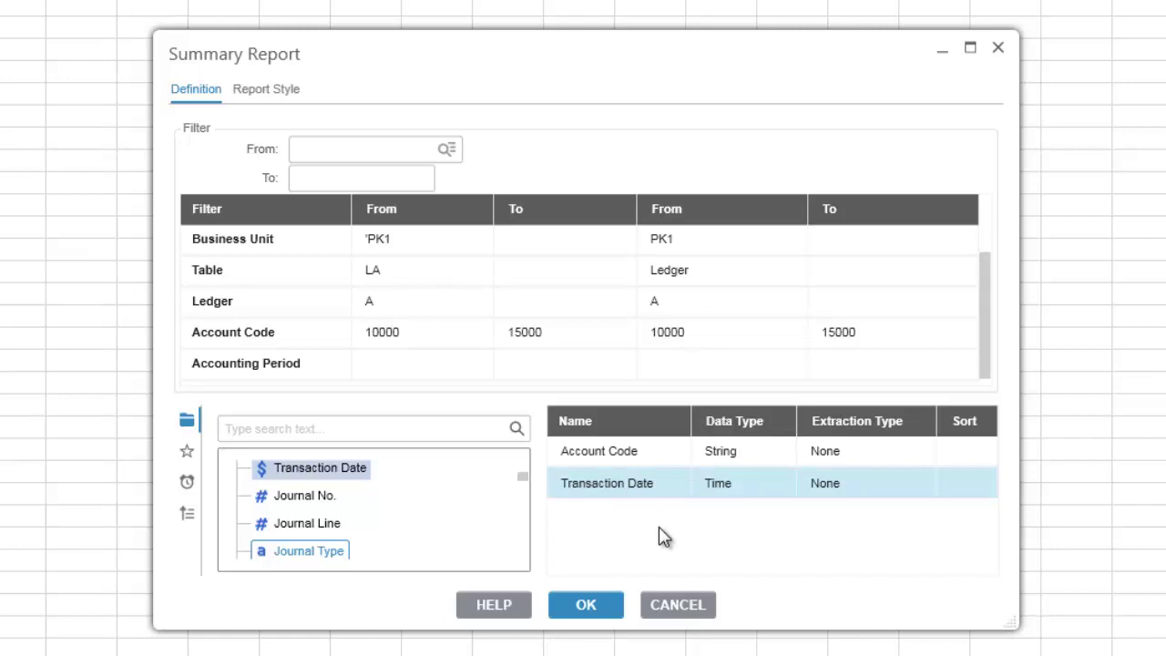
pyautogui.hotkey('ctrl', 'a')
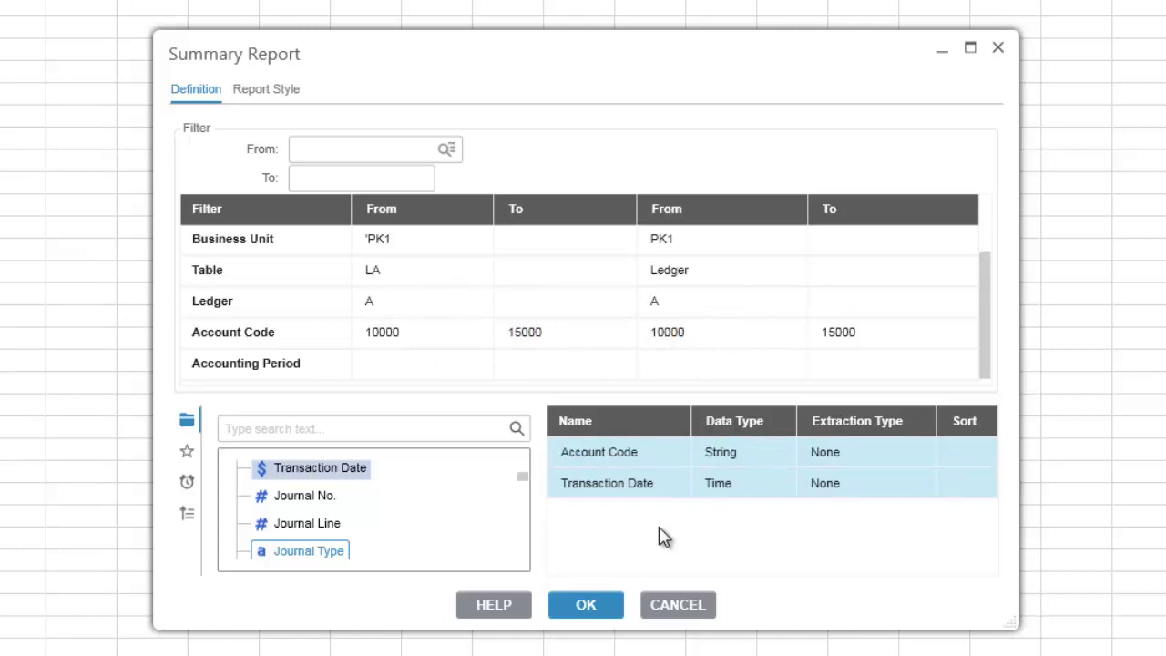
pyautogui.press('Delete')
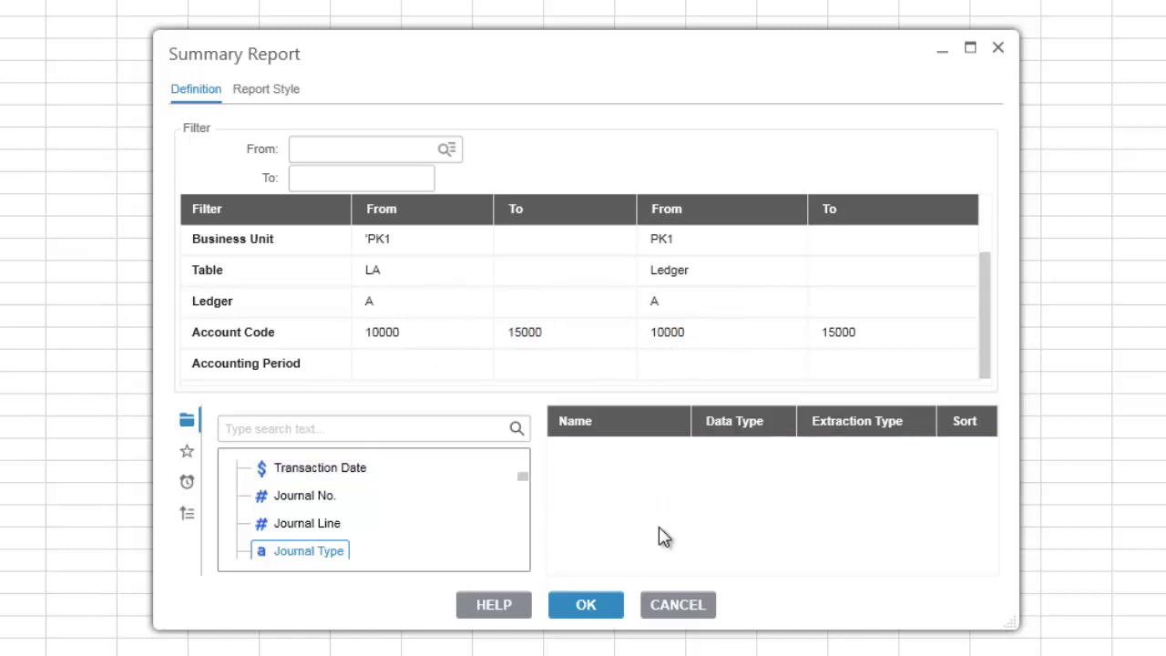
# Step: Add all the favorite data items to the report output at once
pyautogui.click(186, 451)
pyautogui.click(270, 460)
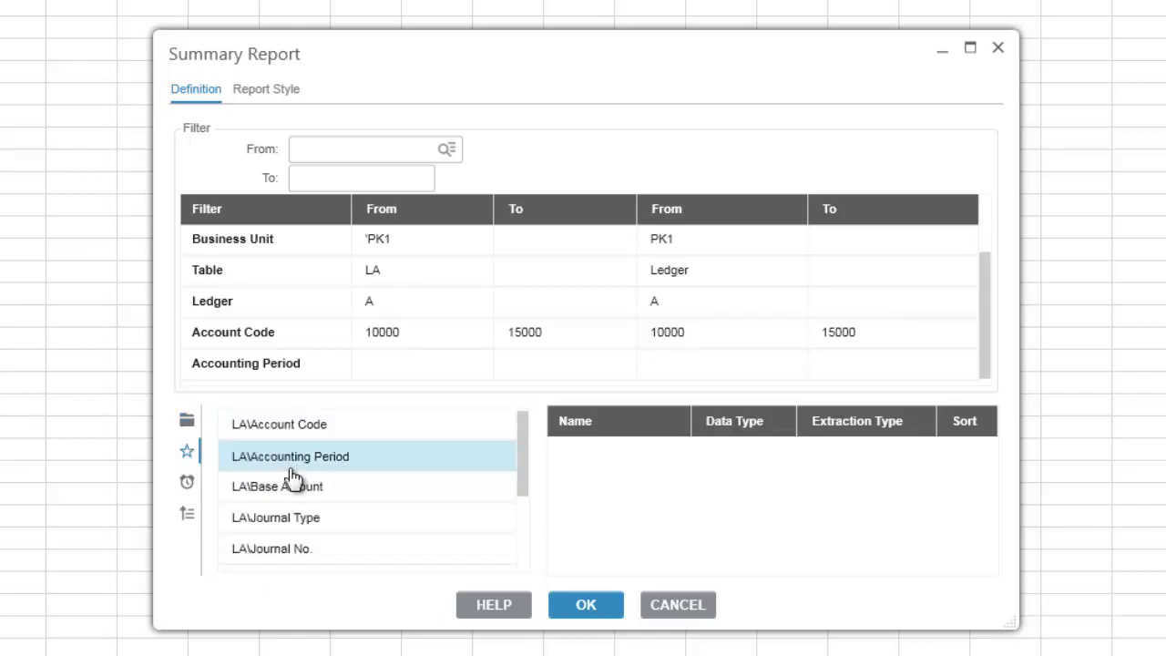
pyautogui.hotkey('ctrl', 'a')
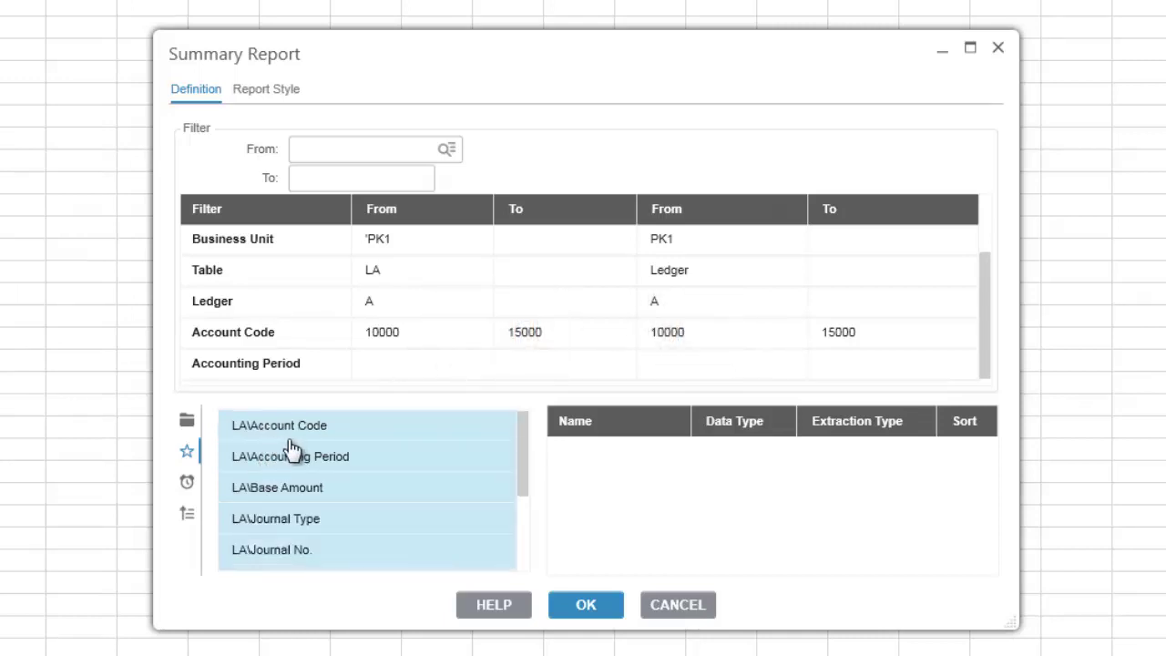
pyautogui.moveTo(279, 454); pyautogui.dragTo(626, 499)
pyautogui.moveTo(733, 498); pyautogui.dragTo(733, 499)
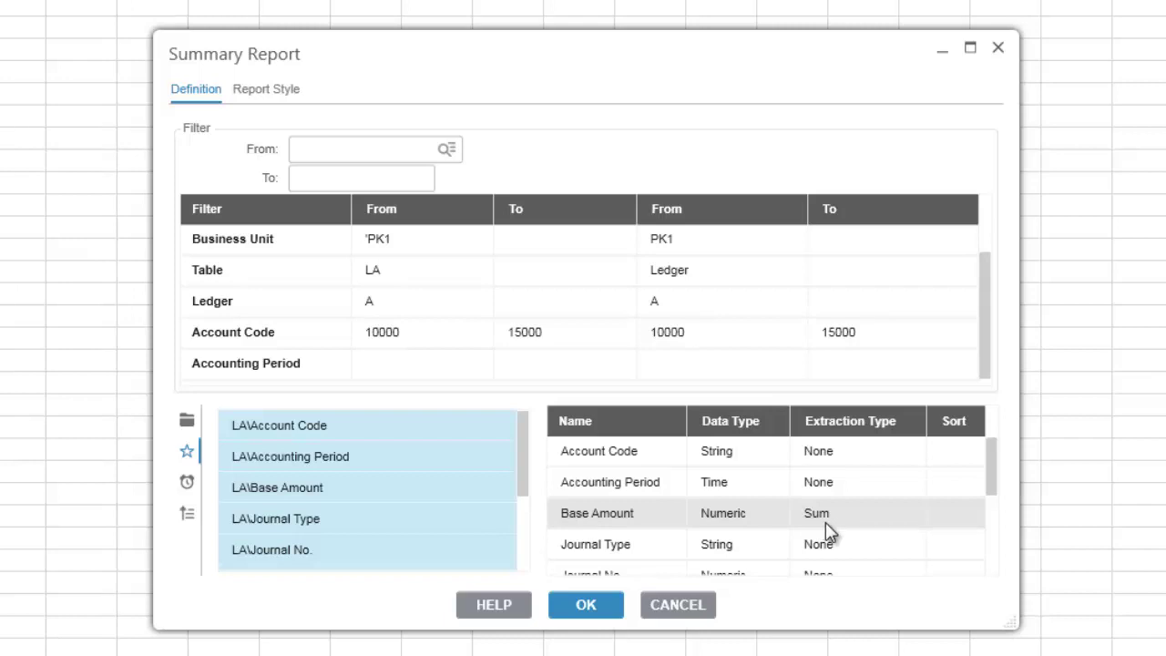
# Step: Sort the report output by Journal Type ascending first and by Journal No. descending second
pyautogui.click(612, 488)
pyautogui.scroll(-3, 612, 488)
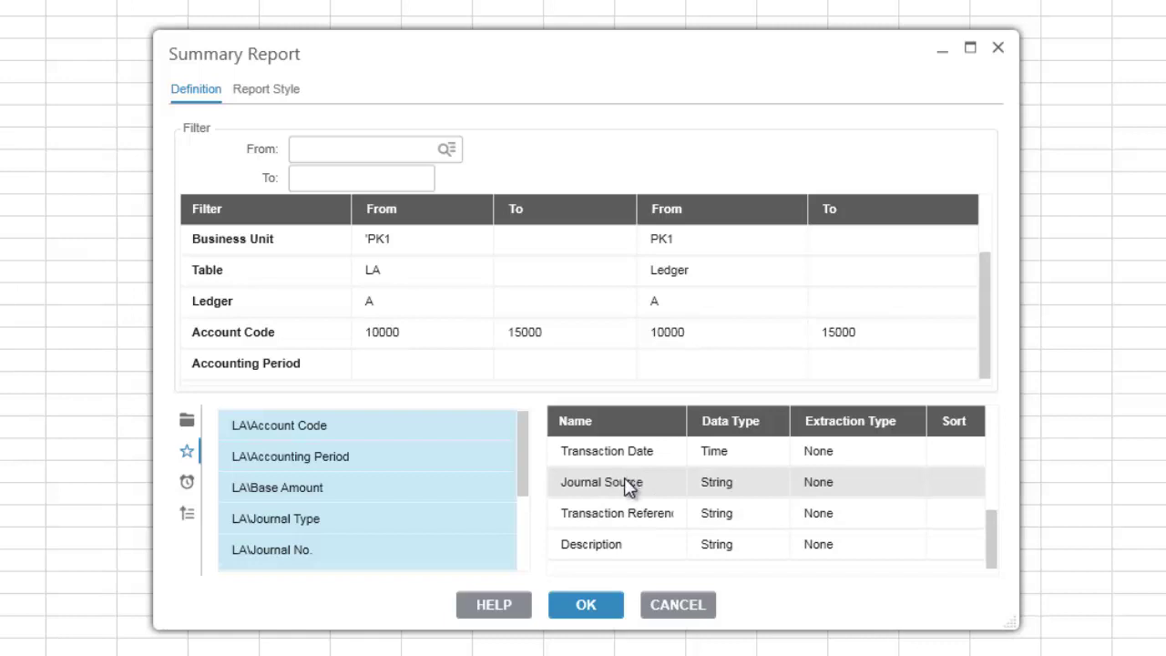
pyautogui.rightClick(629, 487)
pyautogui.click(669, 544)
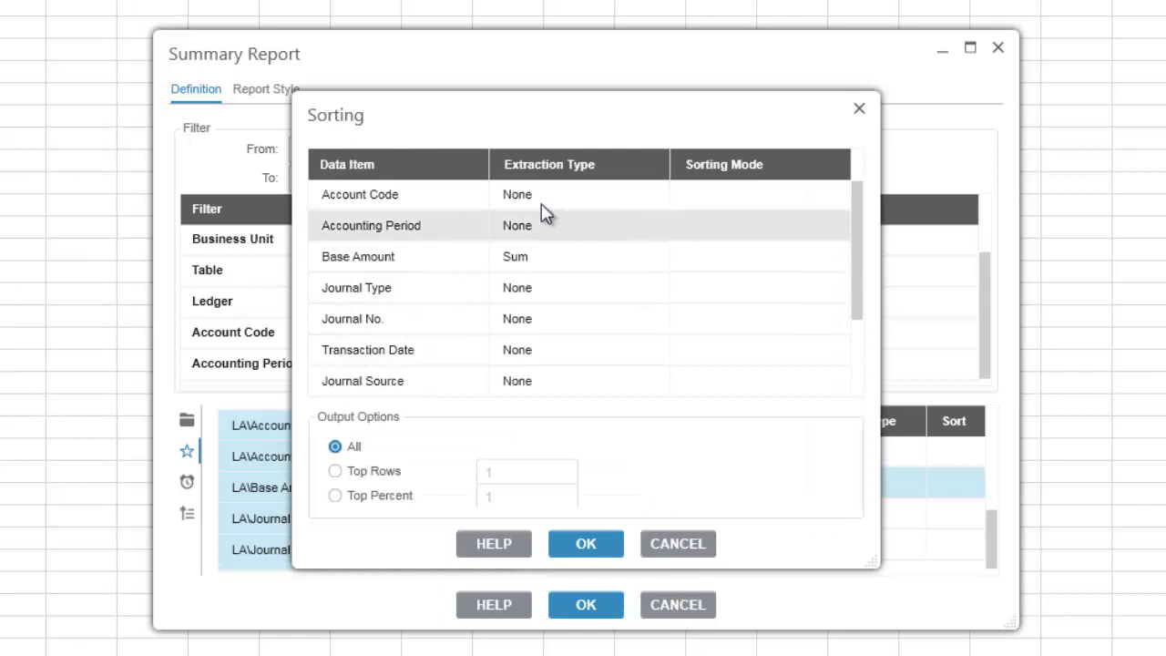
pyautogui.doubleClick(398, 326)
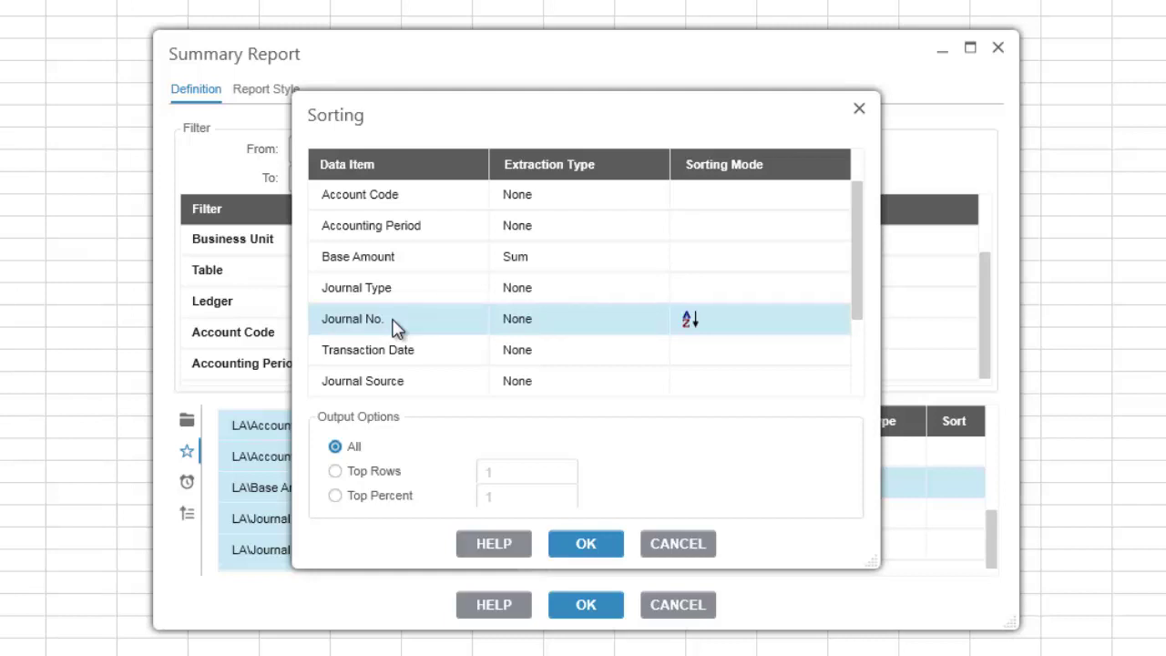
pyautogui.doubleClick(399, 326)
pyautogui.doubleClick(398, 326)
pyautogui.doubleClick(425, 302)
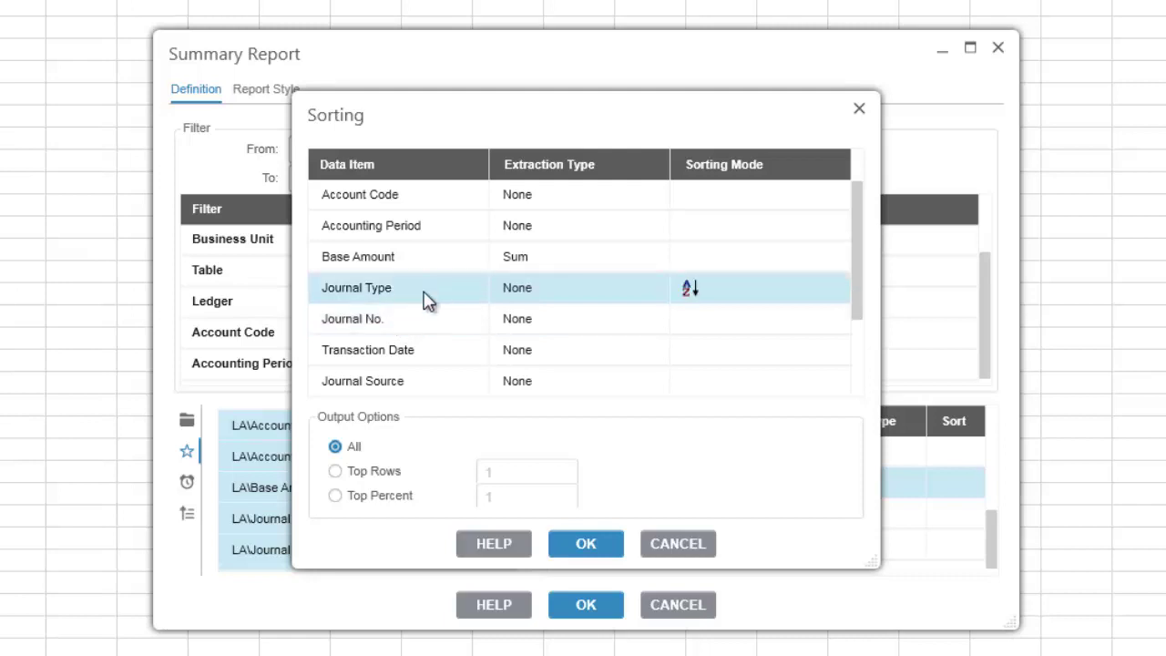
pyautogui.doubleClick(425, 323)
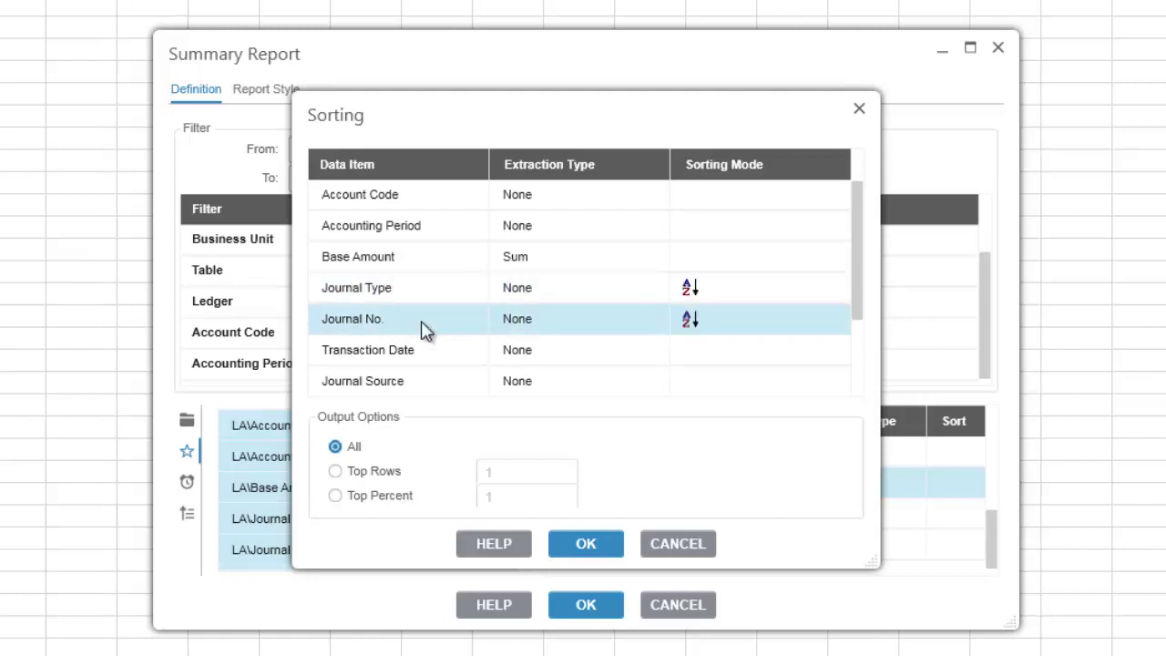
pyautogui.doubleClick(425, 328)
pyautogui.click(603, 538)
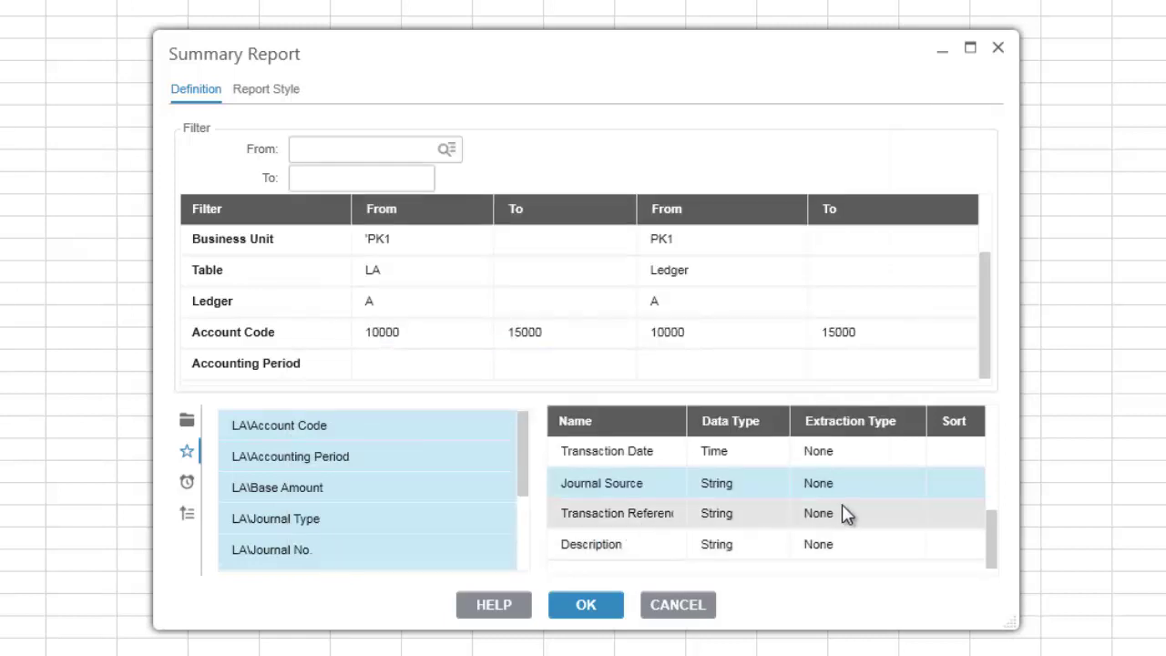
# Step: Look through the Count, Min and Max extraction types for the Account Code output item, and cancel
pyautogui.scroll(5, 844, 513)
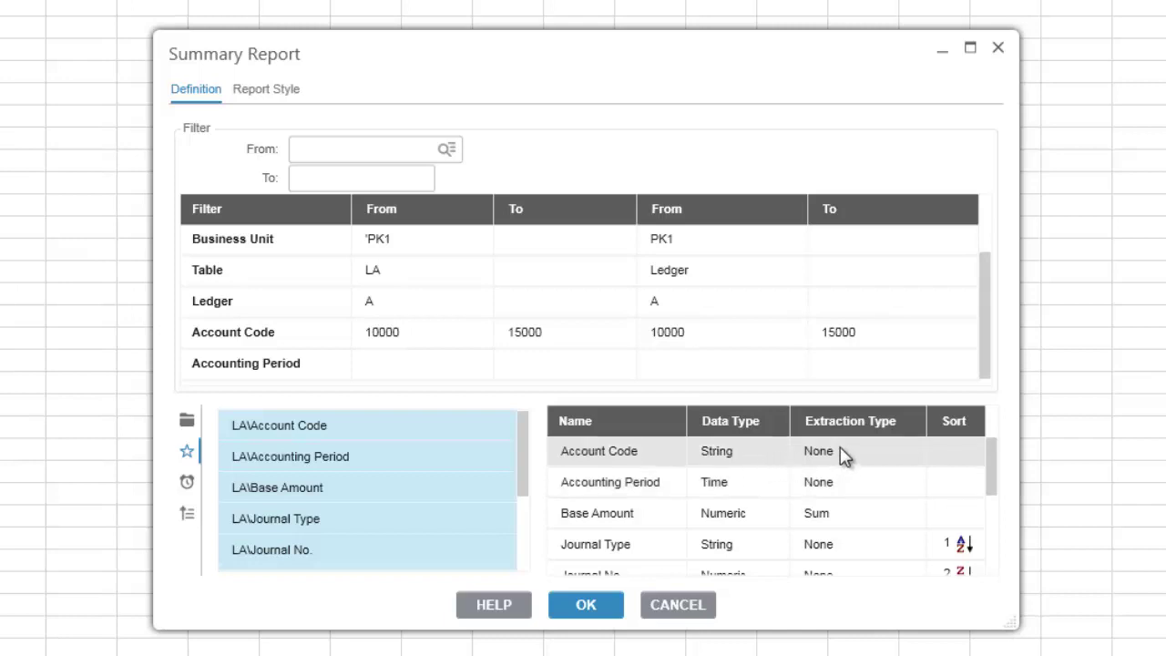
pyautogui.click(648, 463)
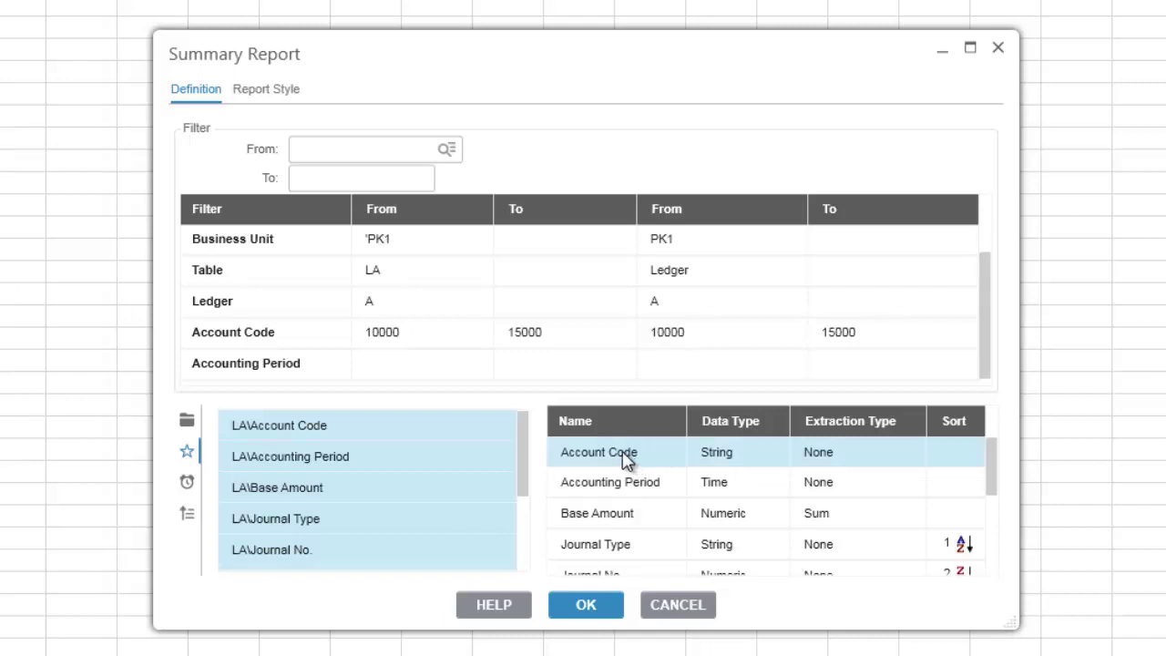
pyautogui.doubleClick(625, 456)
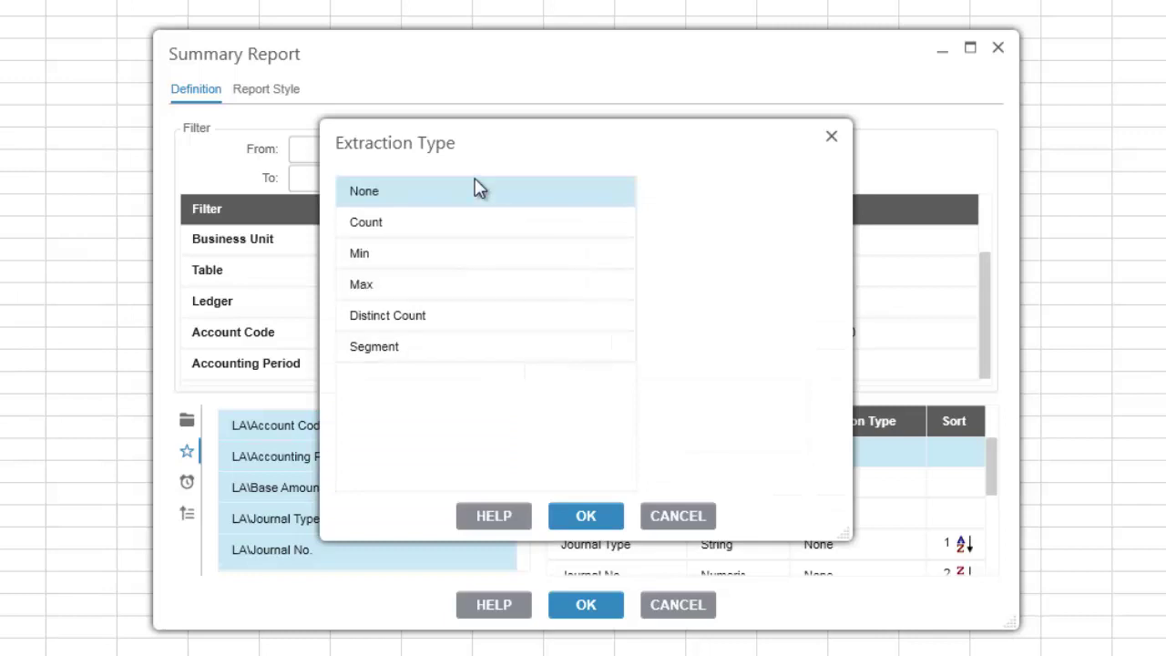
pyautogui.click(406, 226)
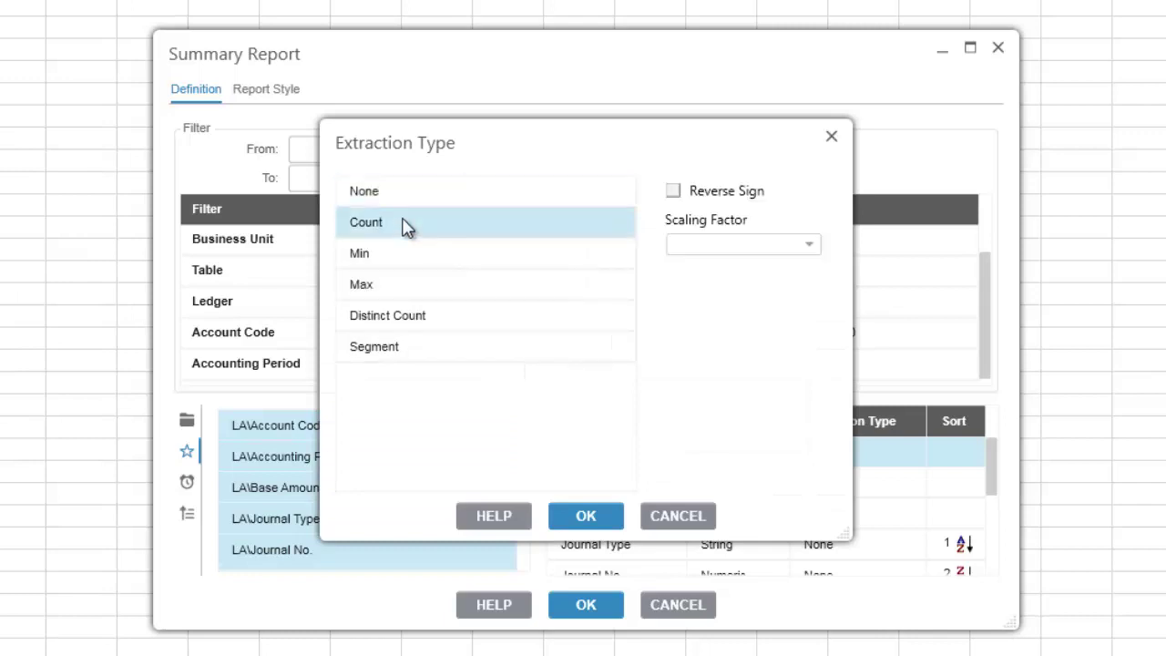
pyautogui.click(404, 255)
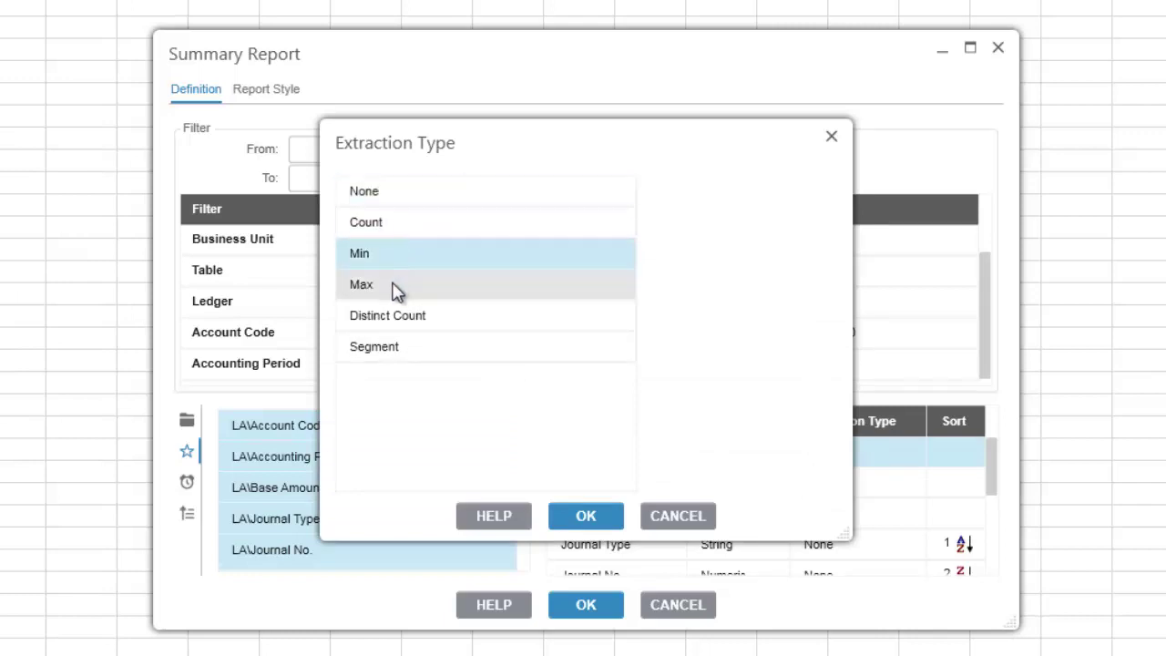
pyautogui.click(396, 290)
pyautogui.click(690, 516)
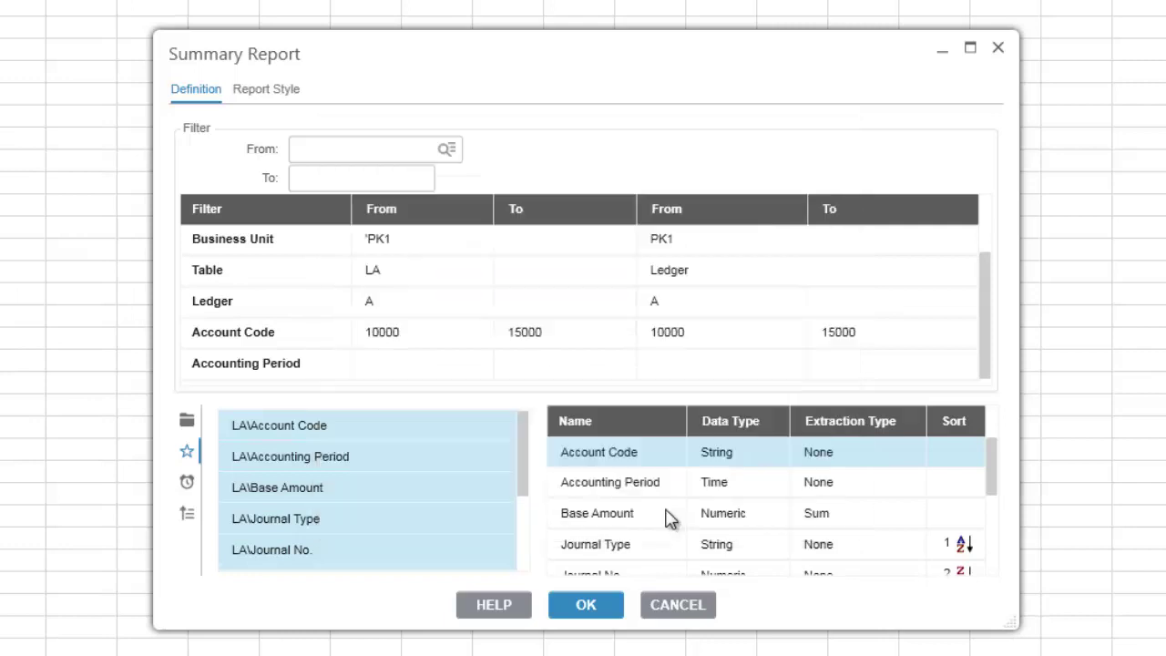
# Step: Choose Average as the extraction type for the Base Amount output item
pyautogui.click(664, 512)
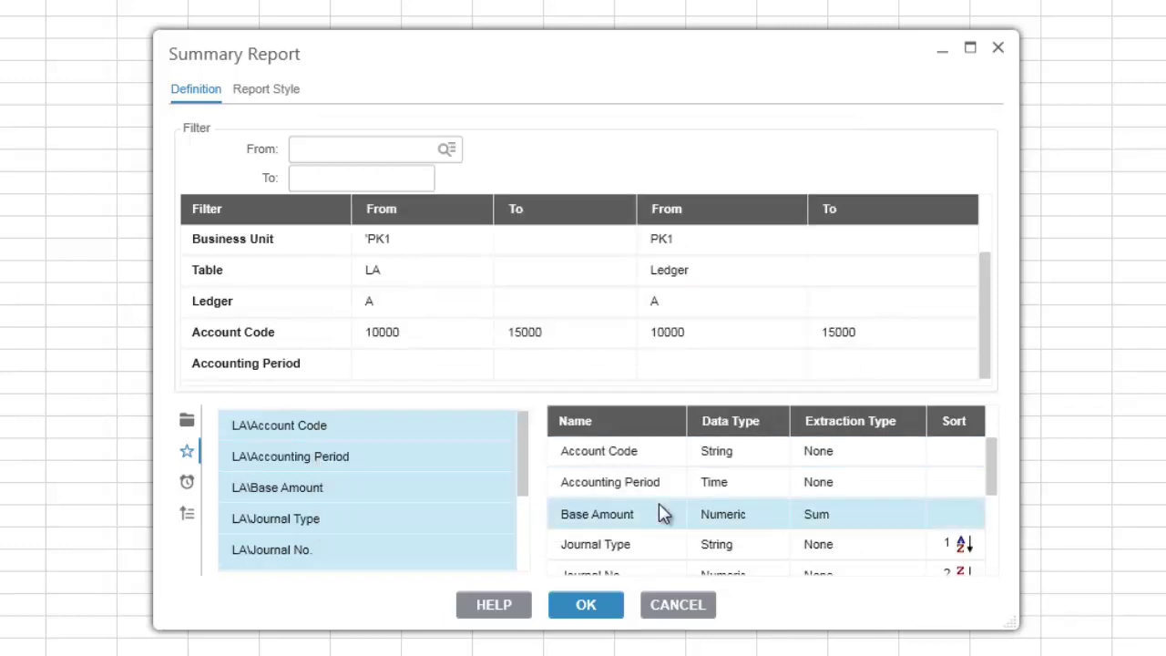
pyautogui.scroll(-3, 663, 513)
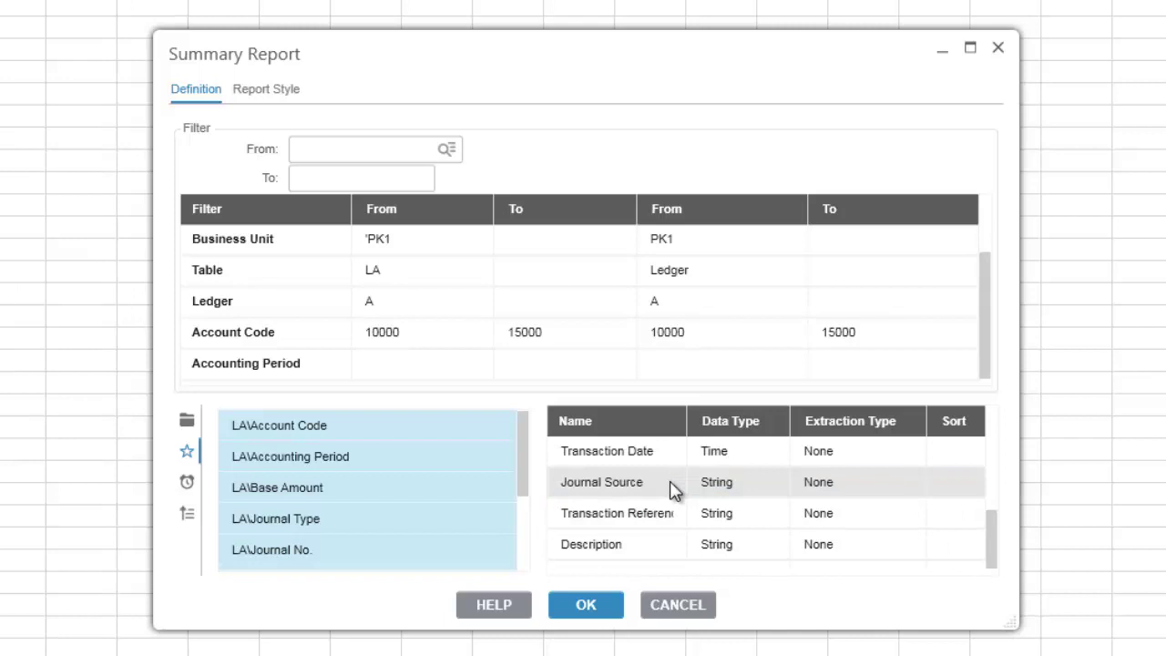
pyautogui.scroll(3, 645, 505)
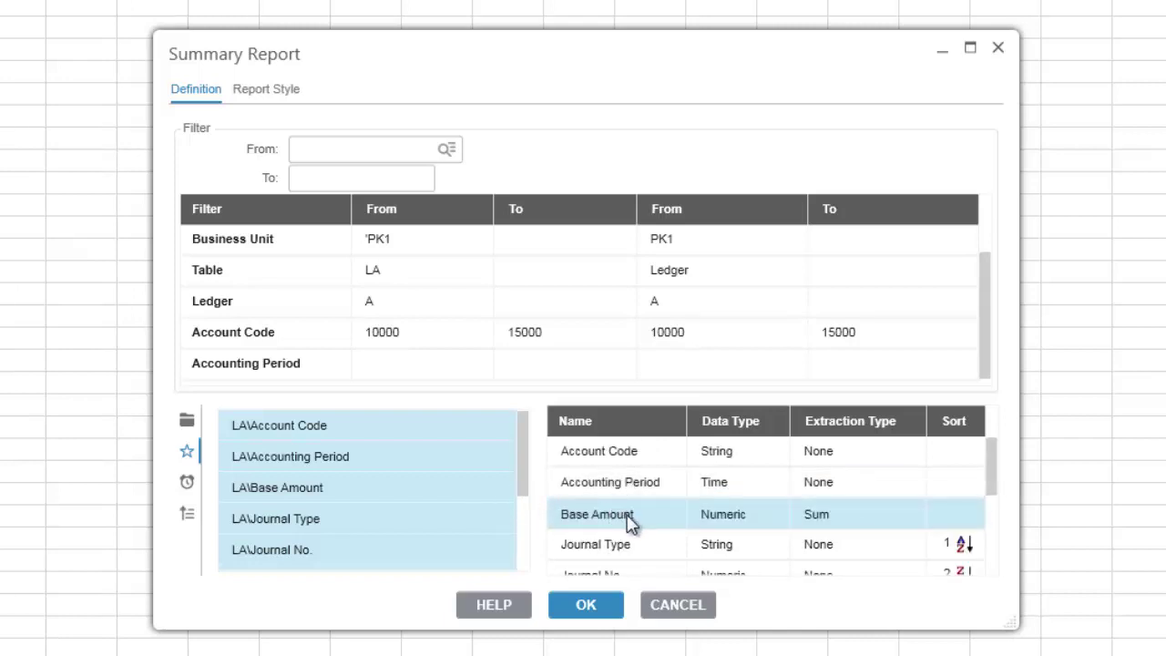
pyautogui.doubleClick(628, 519)
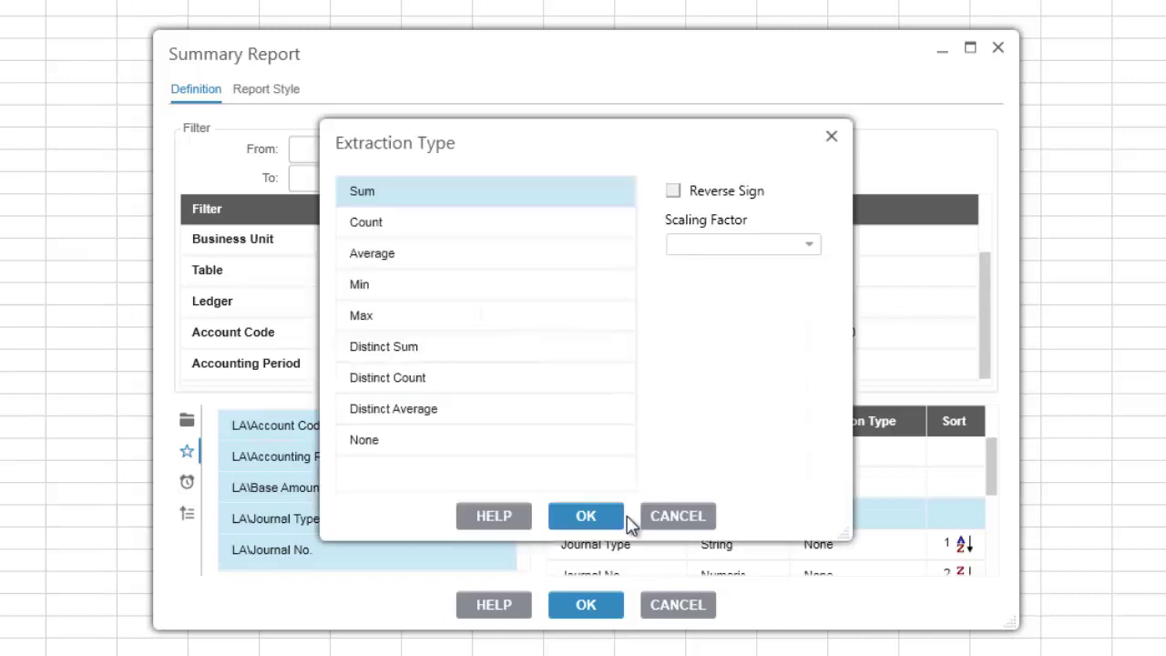
pyautogui.click(426, 222)
pyautogui.click(416, 261)
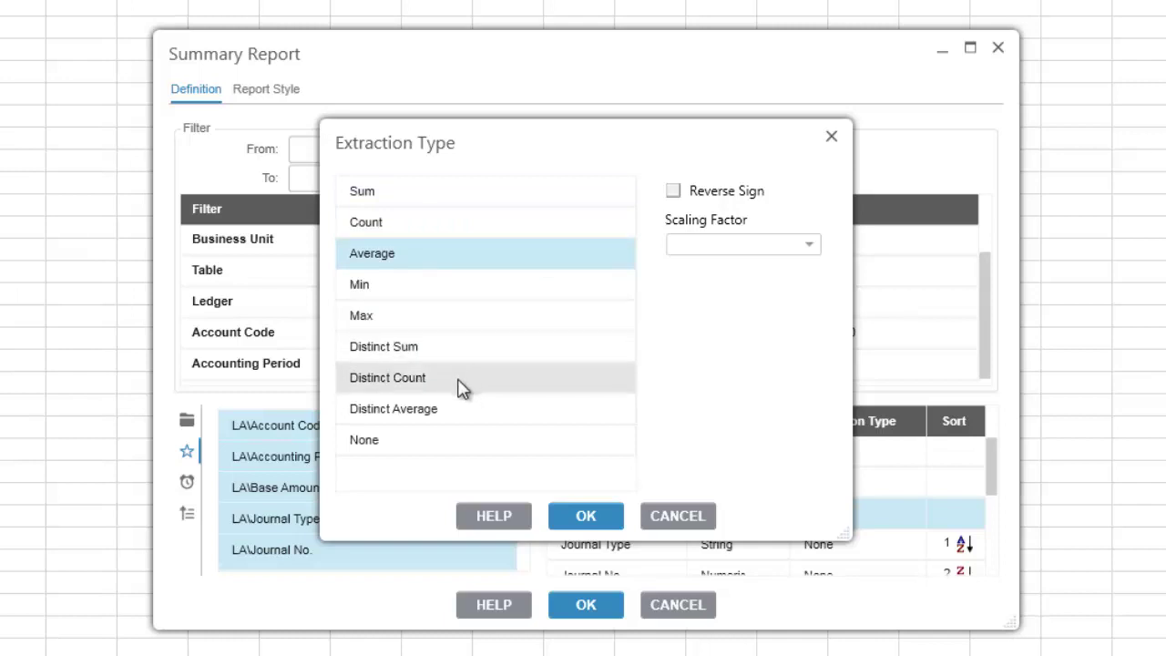
# Step: Reverse the sign of Base Amount, set its scaling factor to /10000, and accept the extraction settings
pyautogui.click(674, 192)
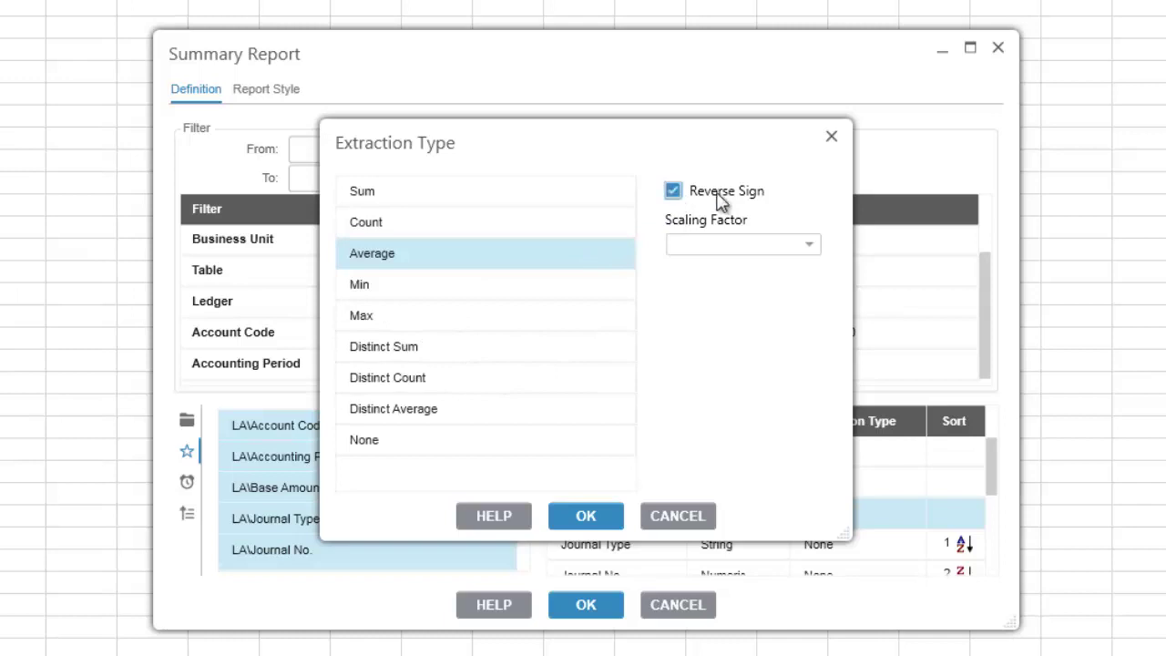
pyautogui.click(813, 248)
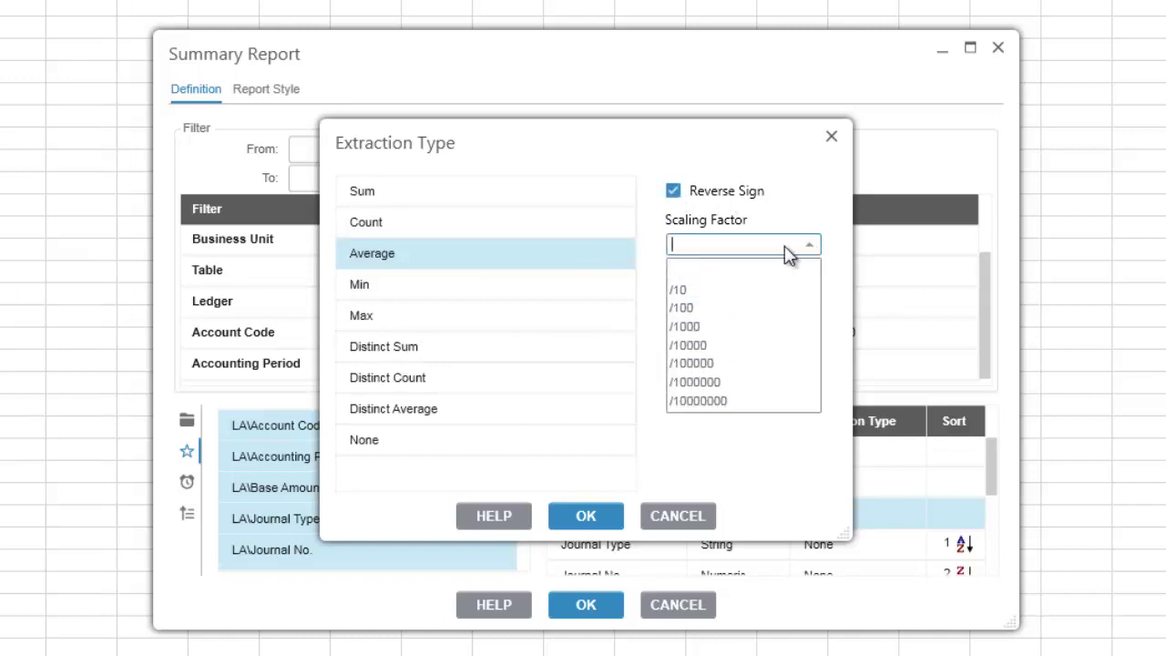
pyautogui.click(719, 345)
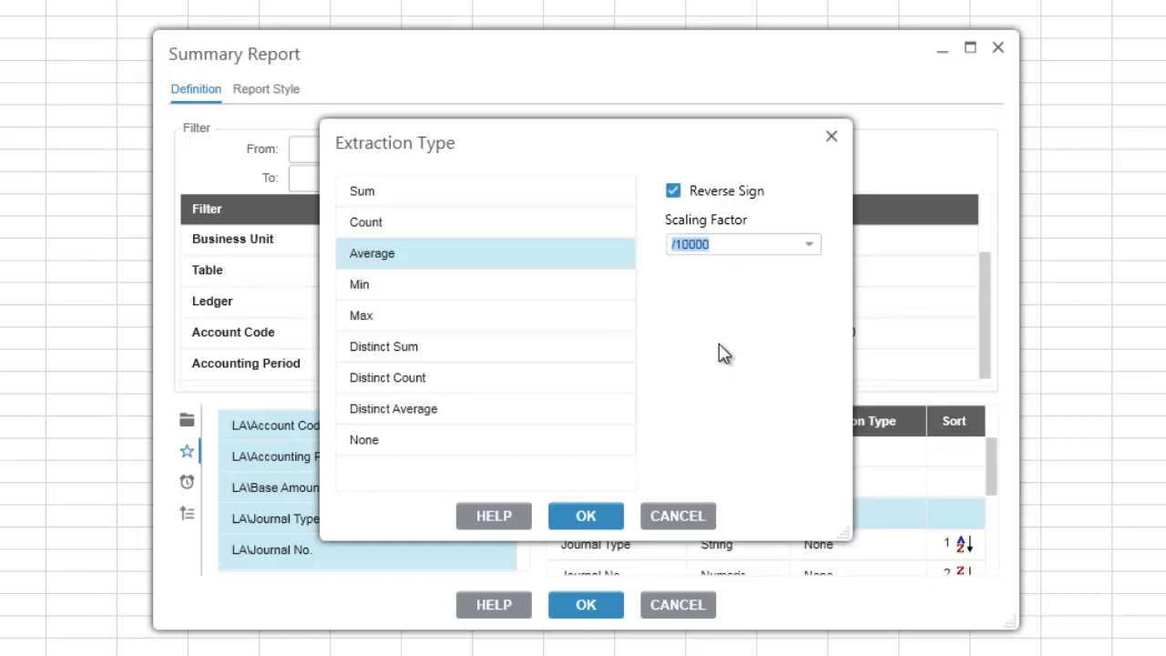
pyautogui.click(577, 515)
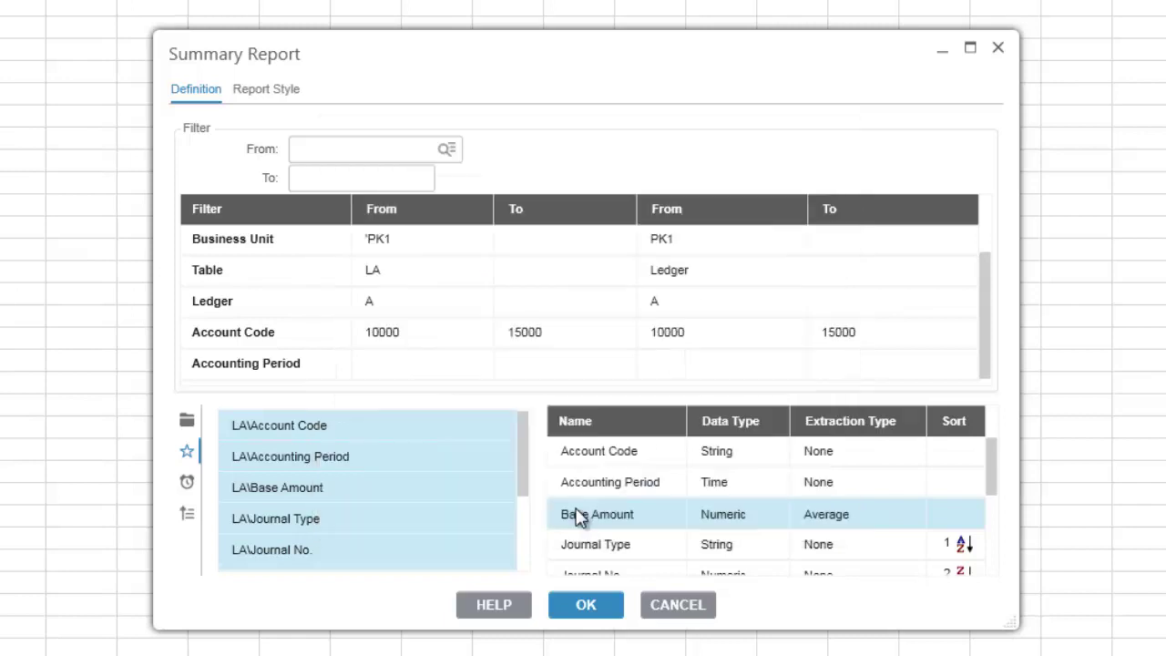